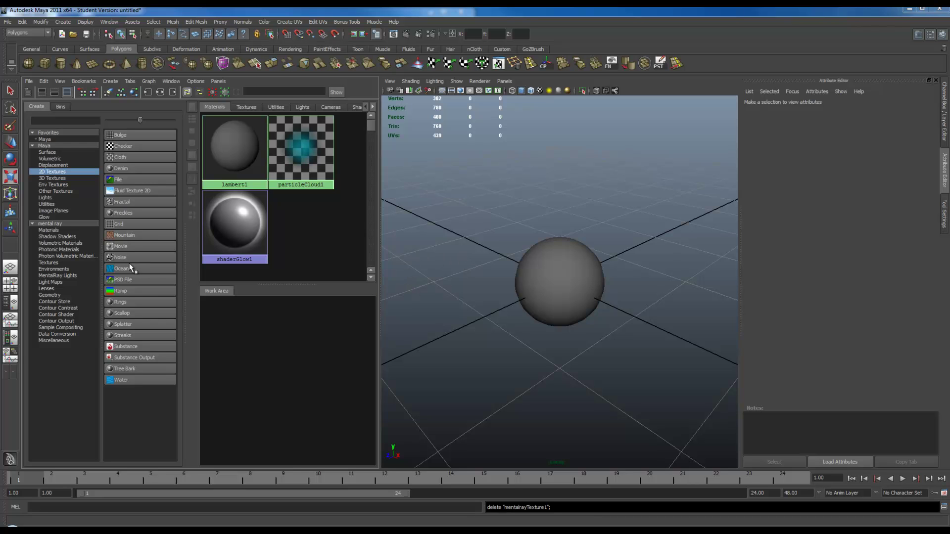
Create a misss_fast_skin_maya shader from the mental ray materials
click(51, 224)
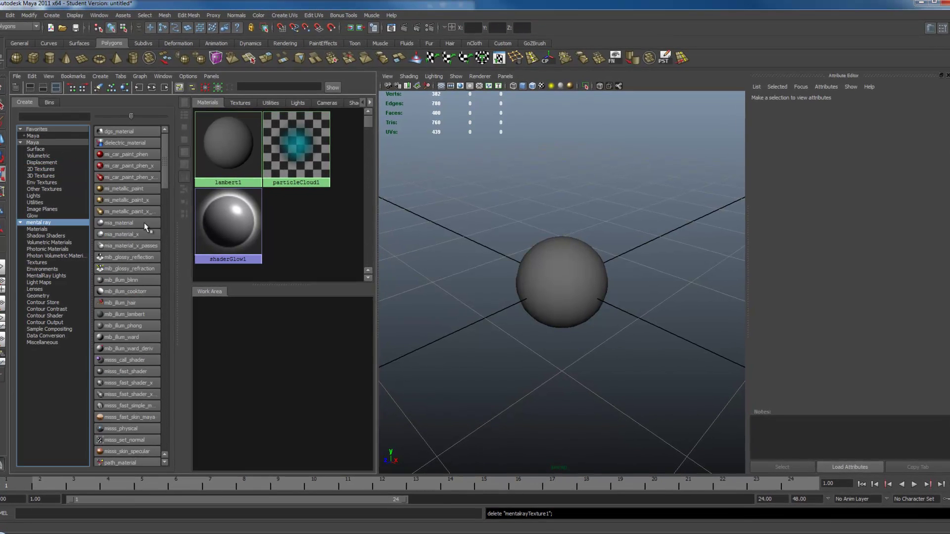
drag(165, 180, 167, 219)
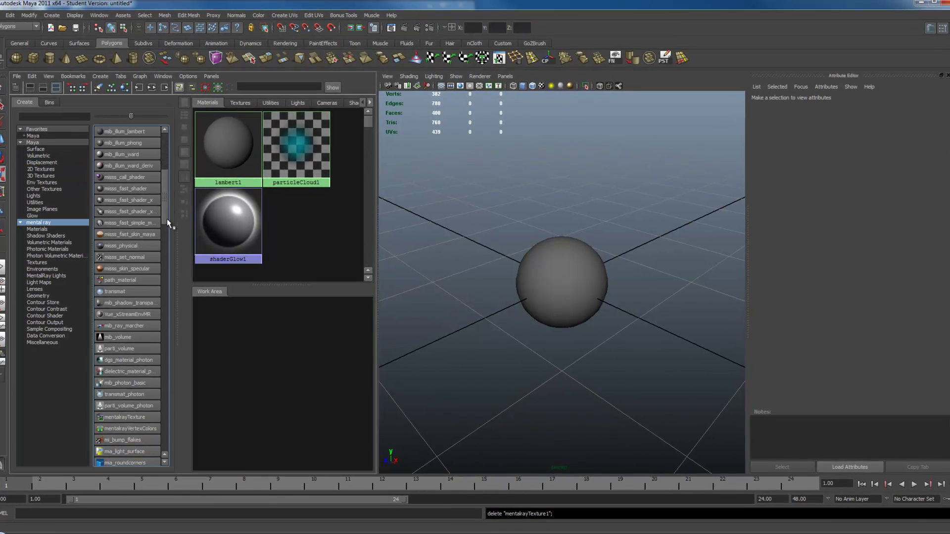
click(118, 232)
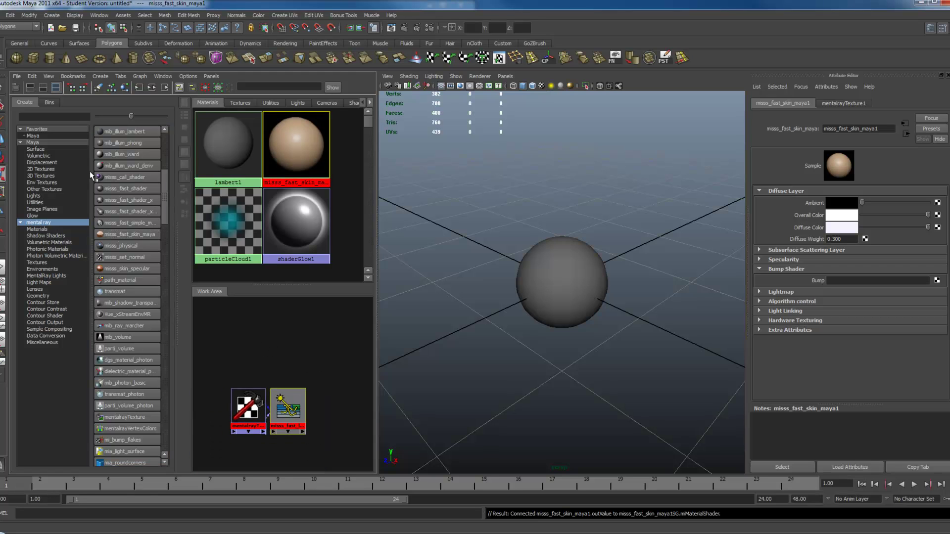
Create a Bump 2d utility node and move bump2d1 higher in the work area
click(41, 203)
drag(165, 261, 165, 156)
click(118, 198)
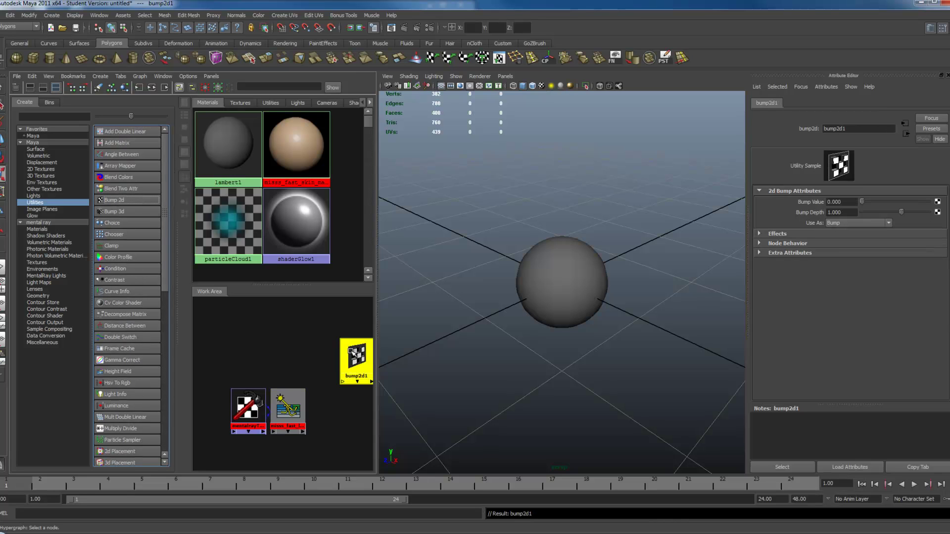
drag(358, 356, 314, 332)
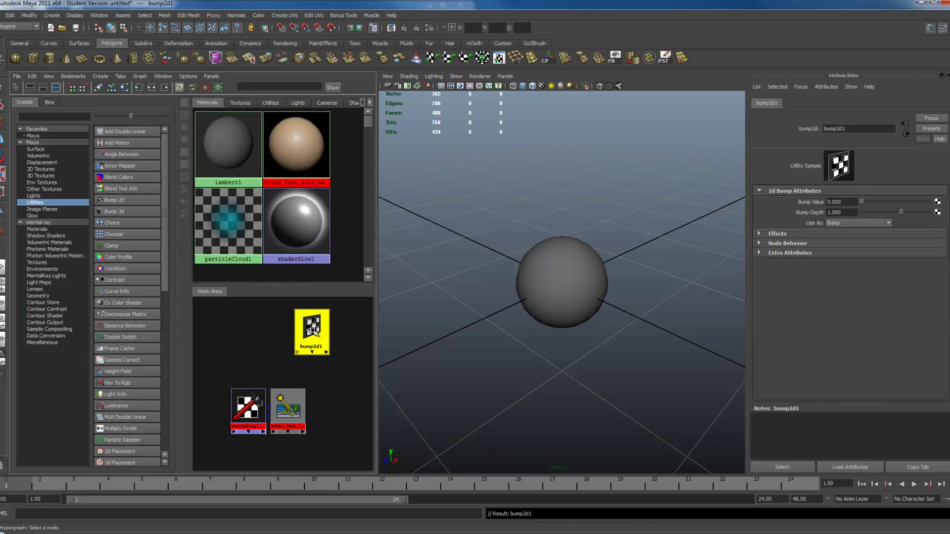
Create a File texture and move file1 with place2dTexture1 up and to the left
click(41, 169)
click(108, 177)
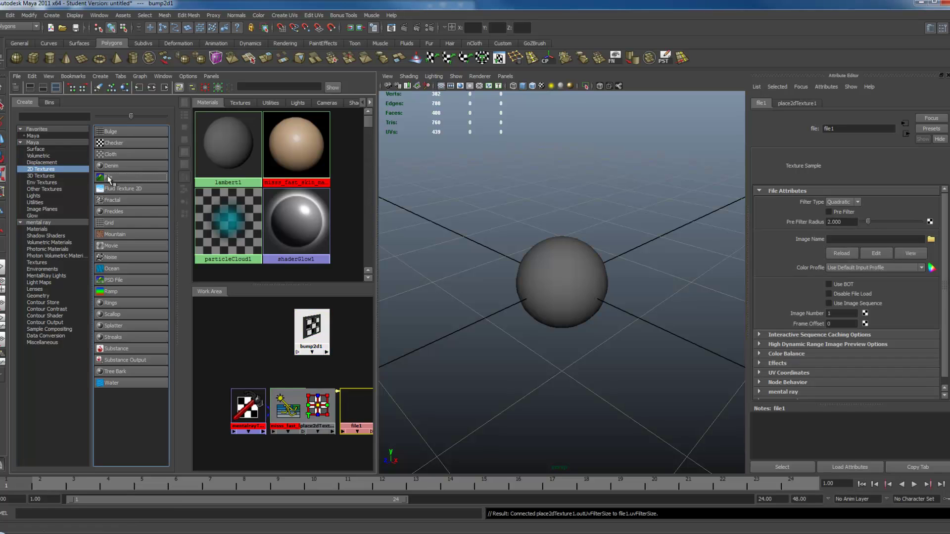
click(317, 408)
shift+click(356, 411)
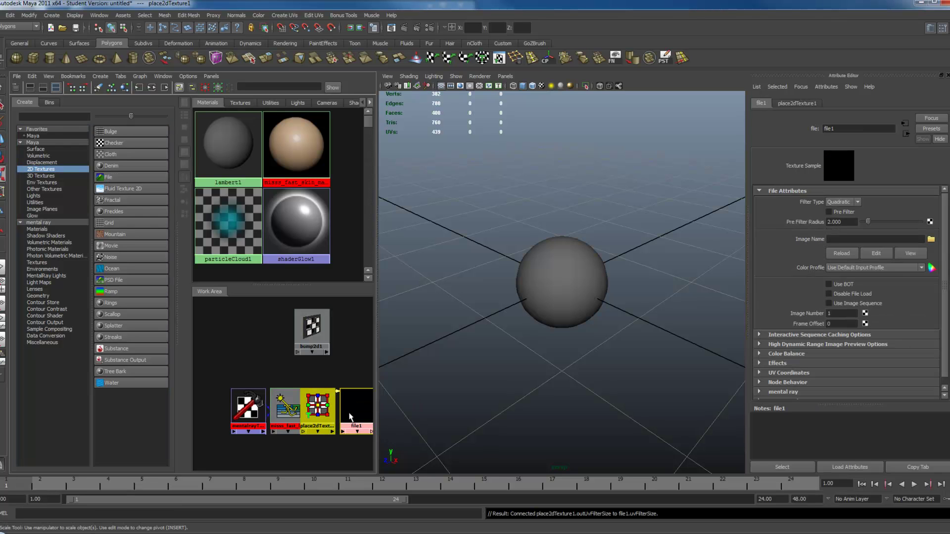
drag(357, 410, 247, 322)
click(276, 354)
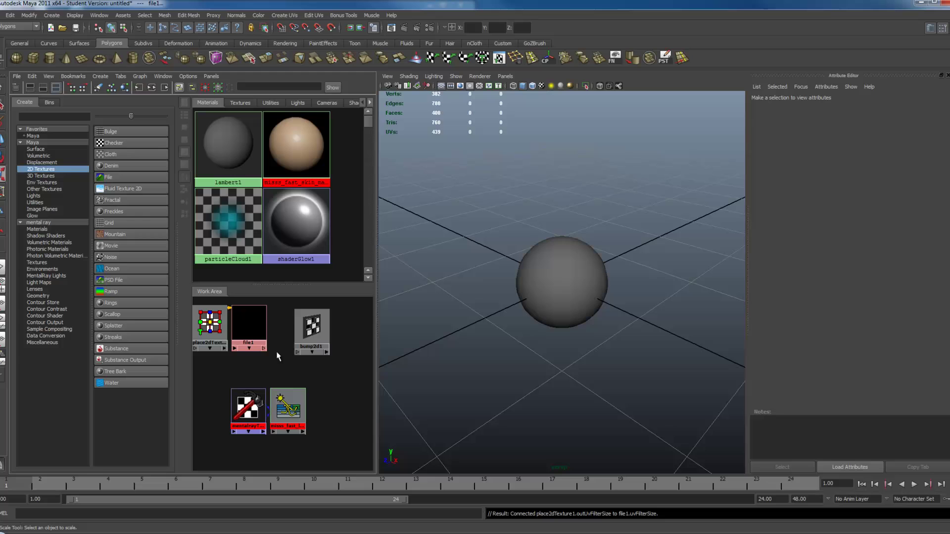
Link file1's alpha to bump2d1's bump value and set Use As to Tangent Space Normals
middle_drag(256, 321, 311, 329)
click(344, 340)
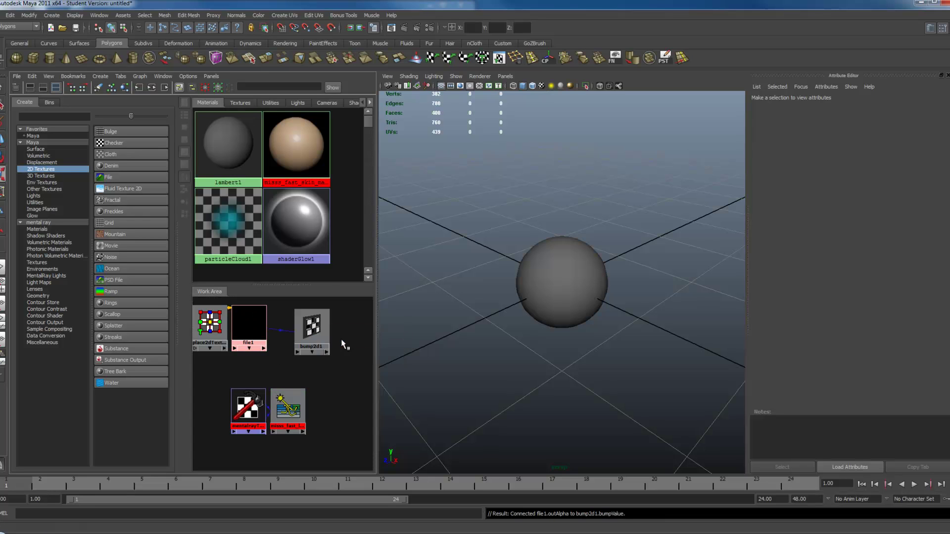
click(320, 338)
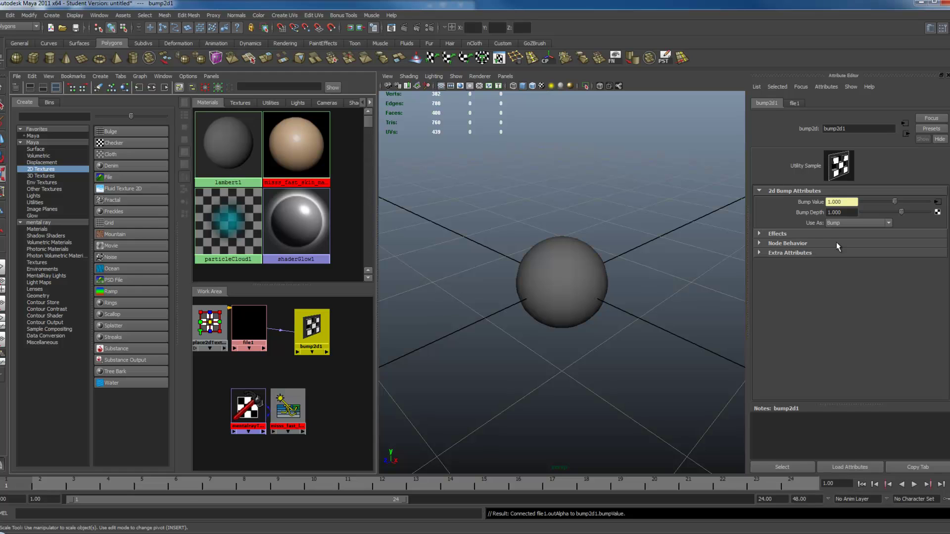
click(845, 222)
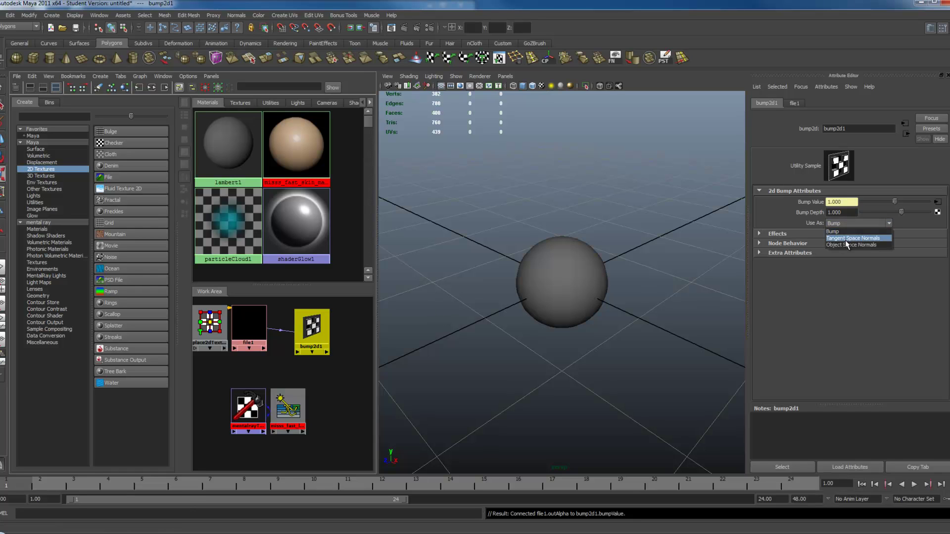
click(852, 239)
Set file1's Filter Type to Off and Color Profile to Linear
click(794, 104)
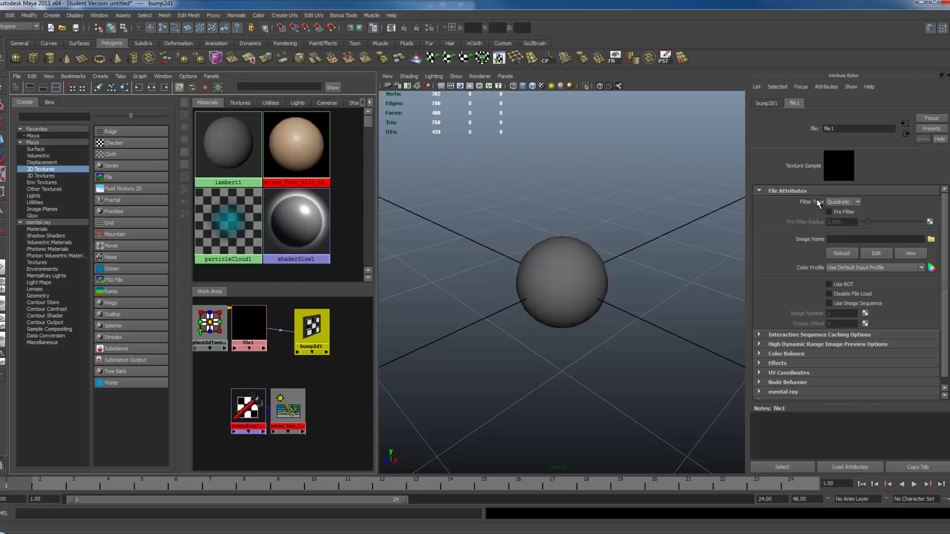
click(832, 203)
click(830, 210)
click(841, 268)
click(838, 282)
Select the misss_fast_skin material and show its bump settings
click(347, 149)
click(295, 136)
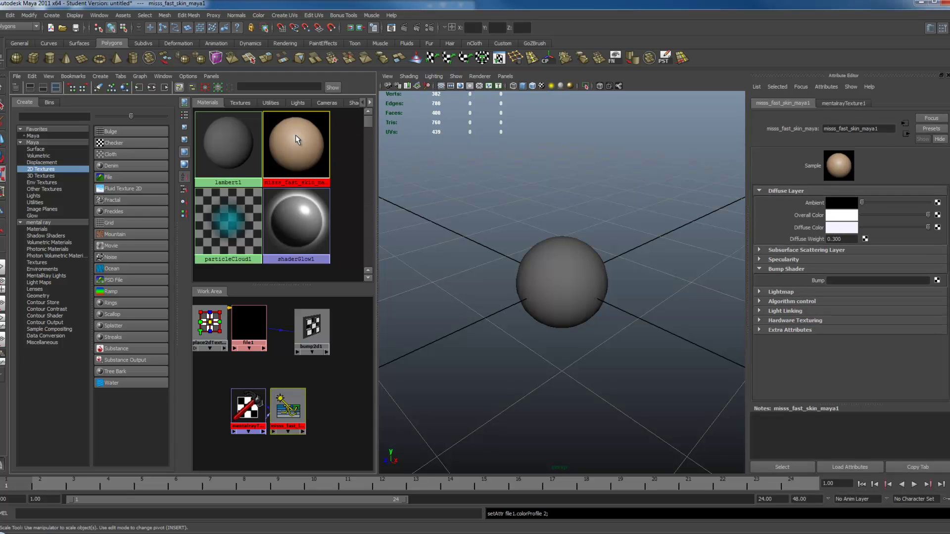
click(766, 268)
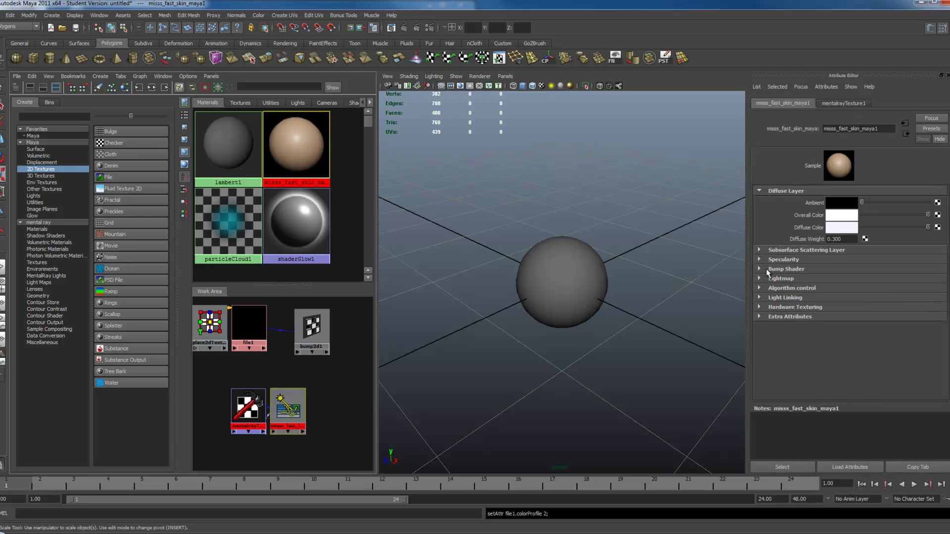
click(766, 269)
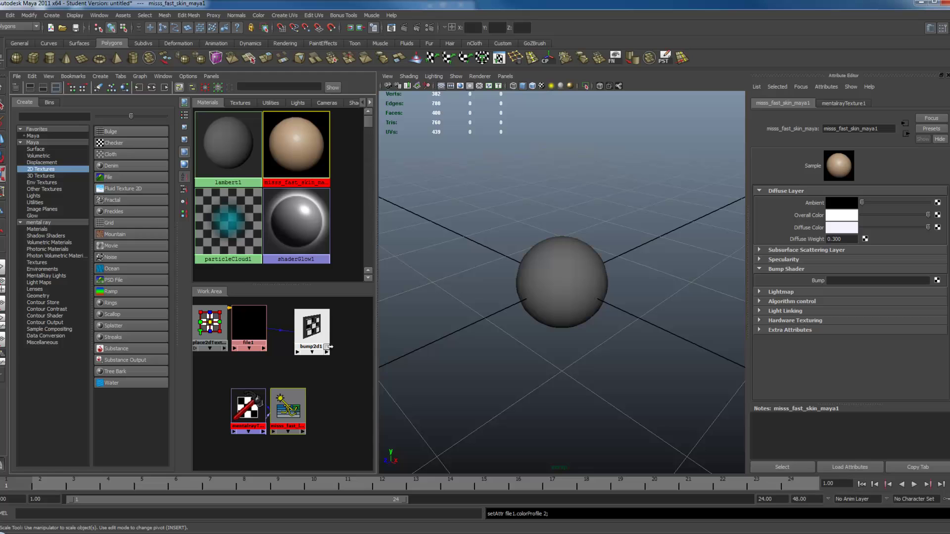
Plug bump2d1 into misss_fast_skin_maya1's Bump field, then deselect
middle_drag(308, 336, 803, 281)
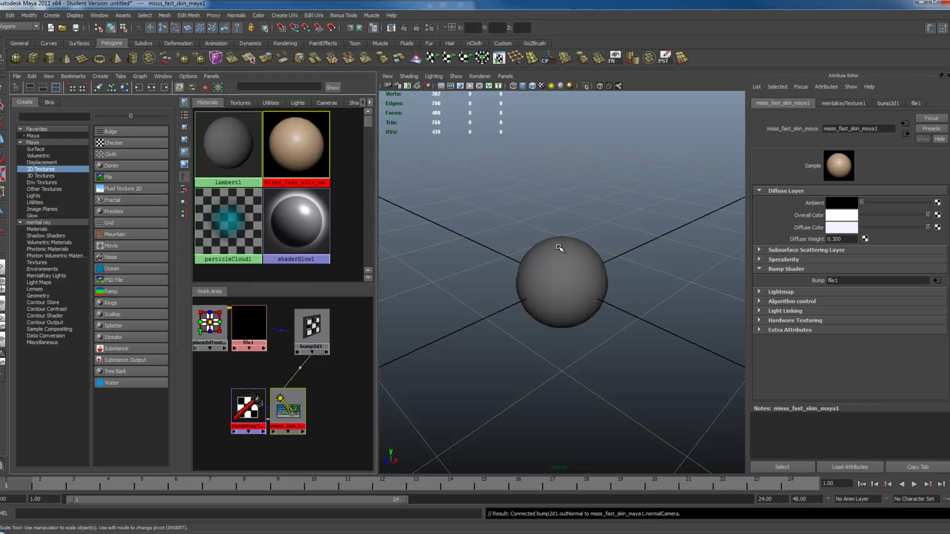
click(355, 366)
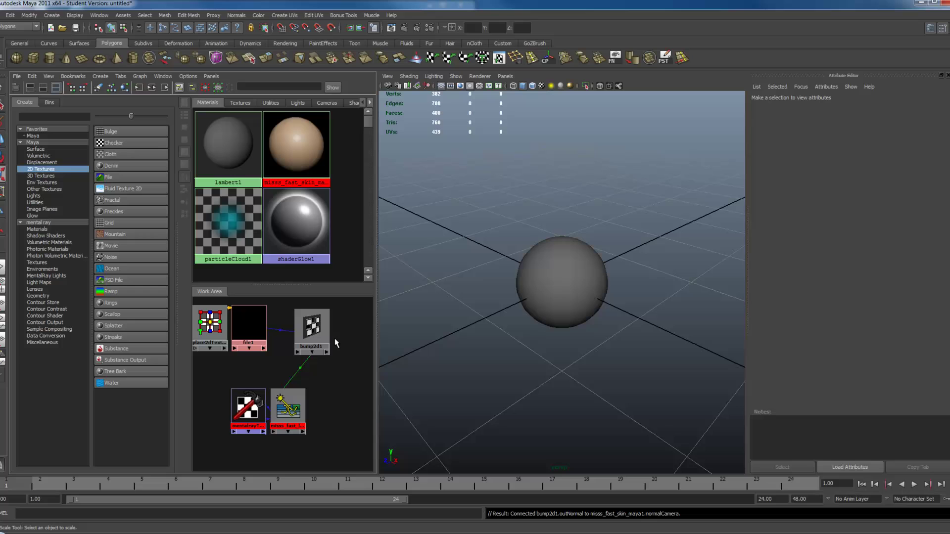
Select misss_fast_skin_maya1, collapse Bump Shader and expand its Specularity section
click(280, 162)
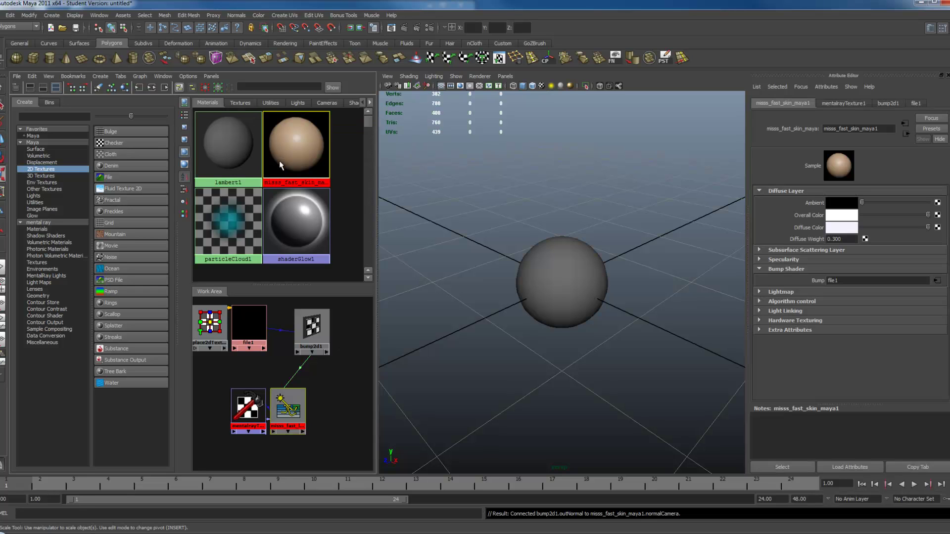
click(759, 268)
click(759, 259)
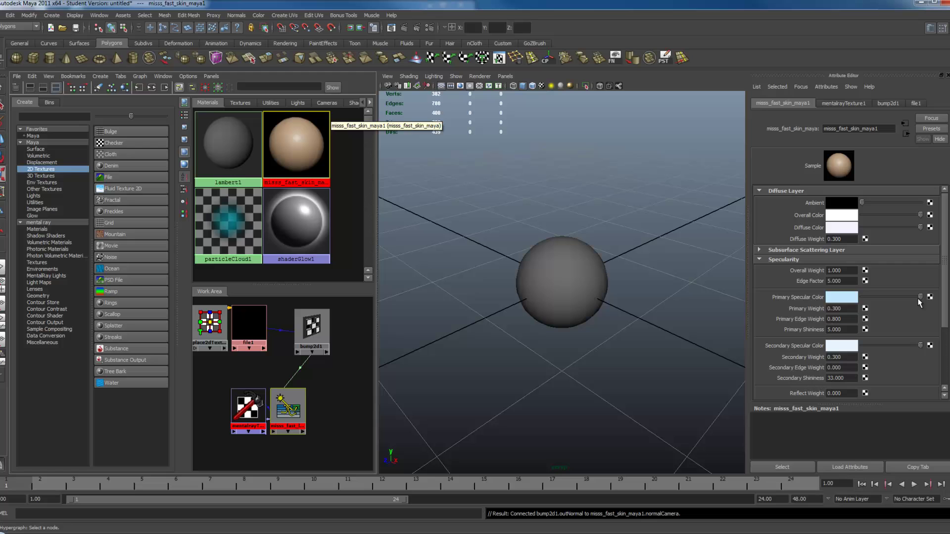
scroll(948, 317, down, 2)
scroll(947, 317, down, 2)
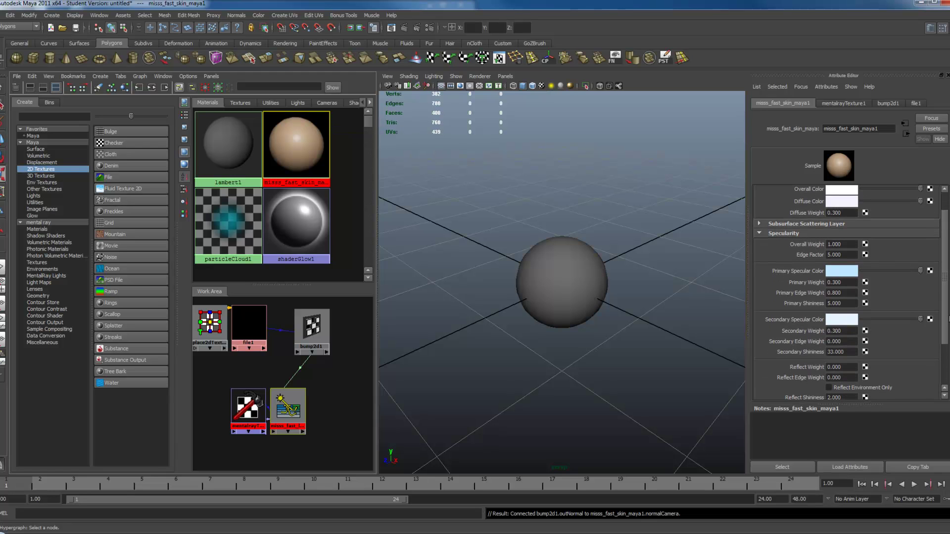
scroll(948, 325, down, 1)
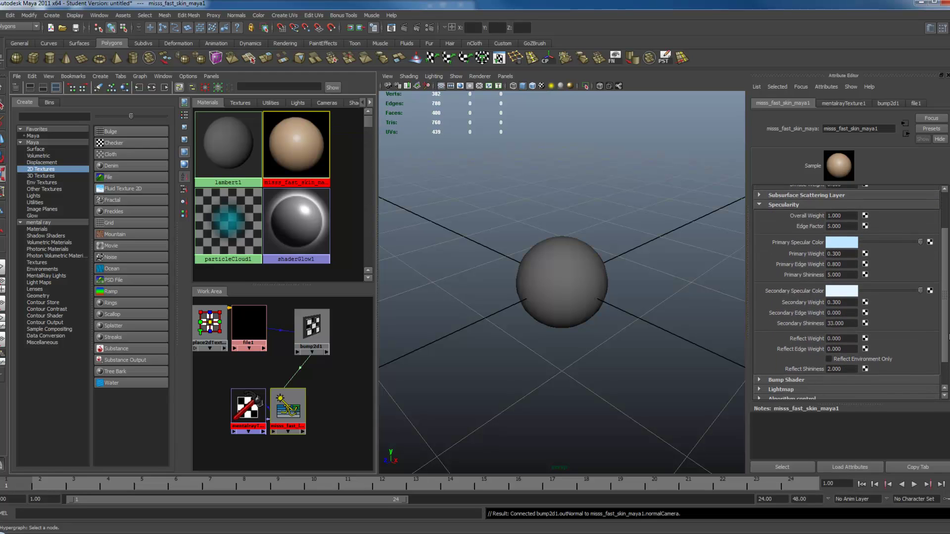
scroll(948, 316, up, 3)
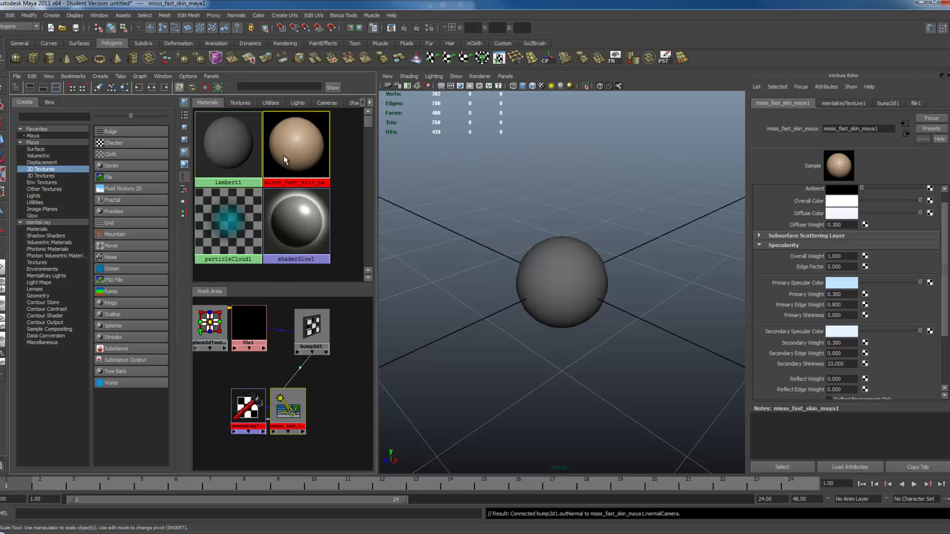
Set the skin shader's specular Overall Weight to 0
click(845, 256)
text(0)
key(Return)
Expand Algorithm Control and uncheck Screen Composite
scroll(946, 330, down, 3)
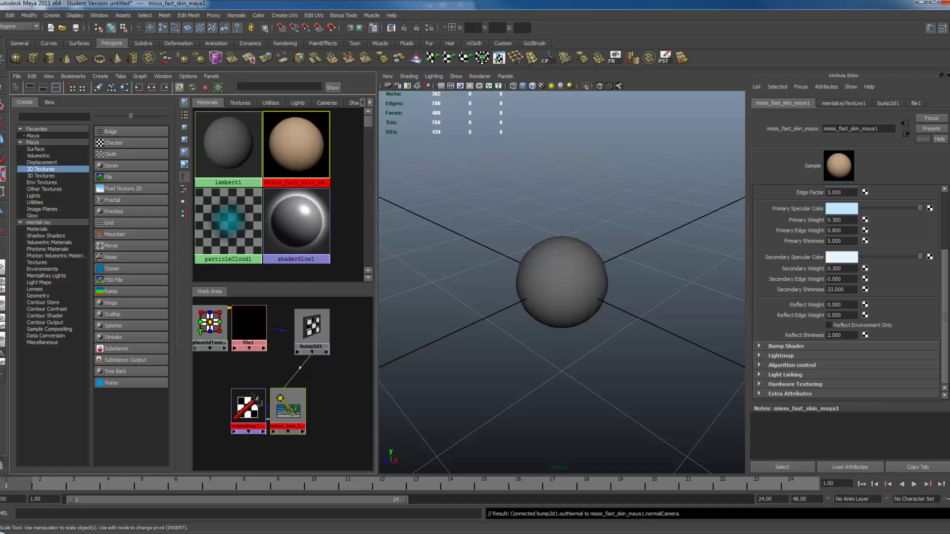
click(809, 365)
scroll(936, 392, down, 1)
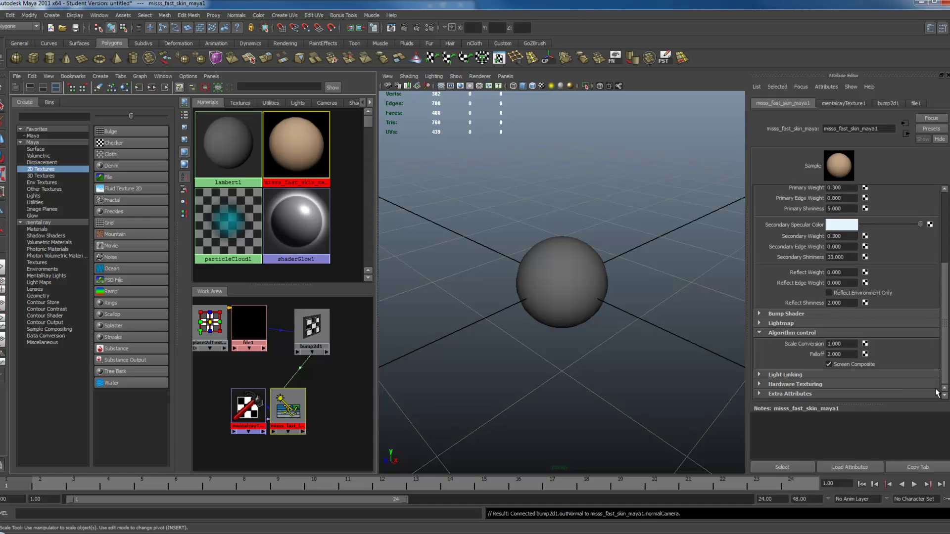
click(853, 365)
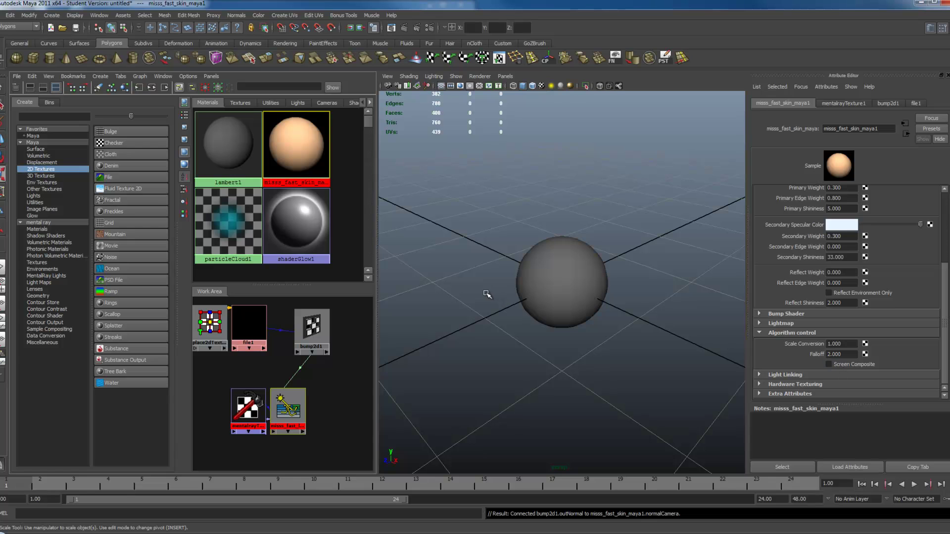
Create a new mia_material from the mental ray node types
drag(354, 325, 229, 337)
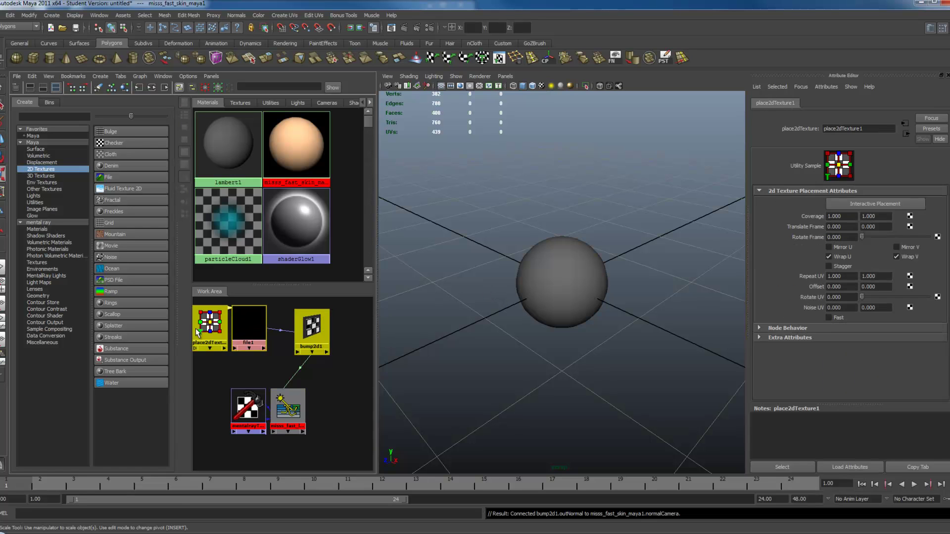
click(371, 372)
click(52, 222)
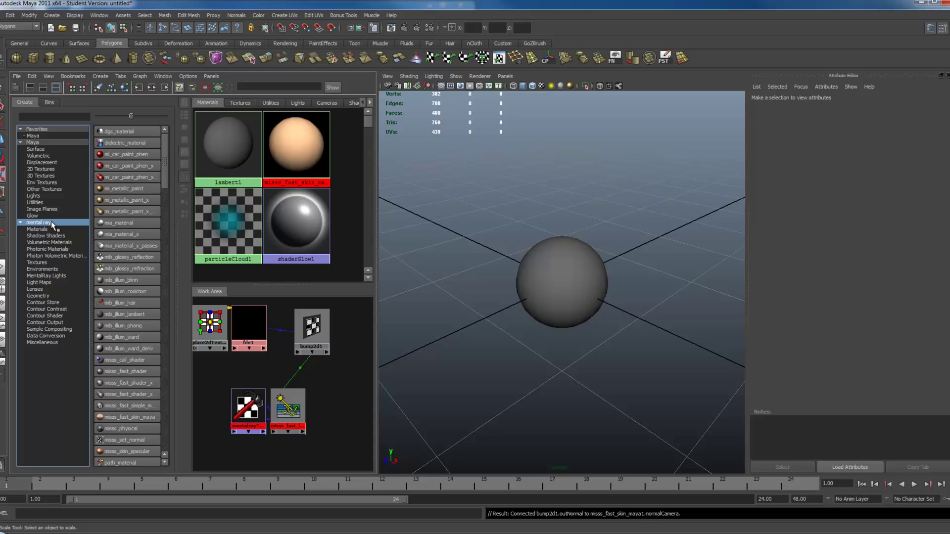
click(106, 224)
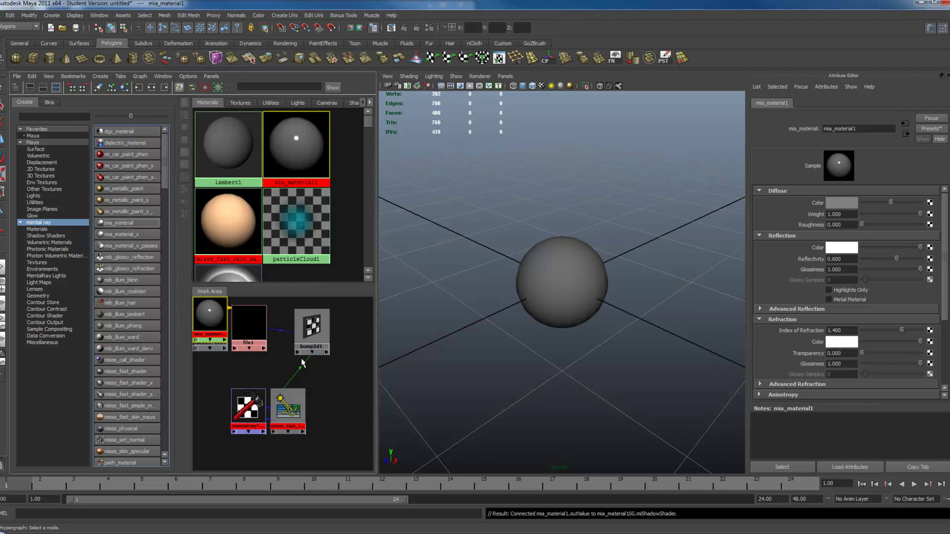
Graph the skin shader's input and output connections and select misss_fast_skin_maya1SG
click(231, 224)
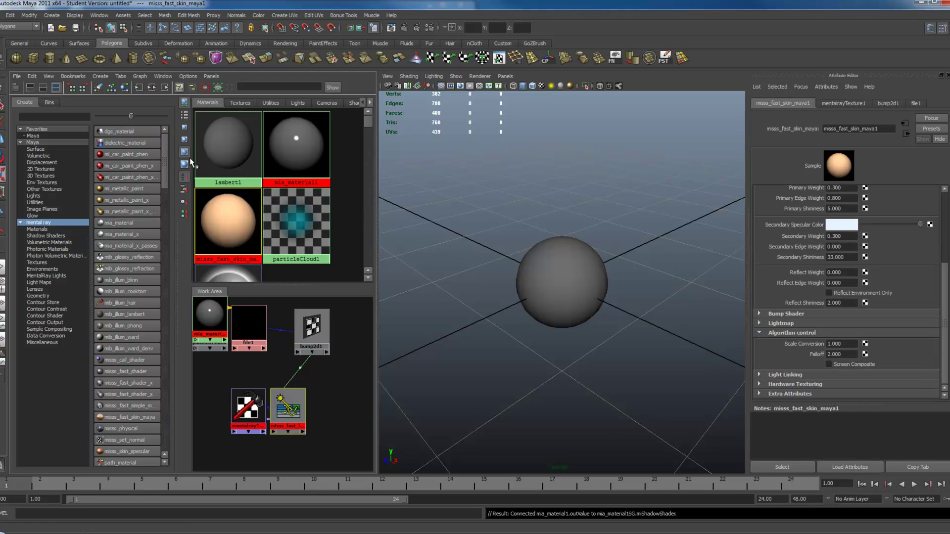
click(151, 89)
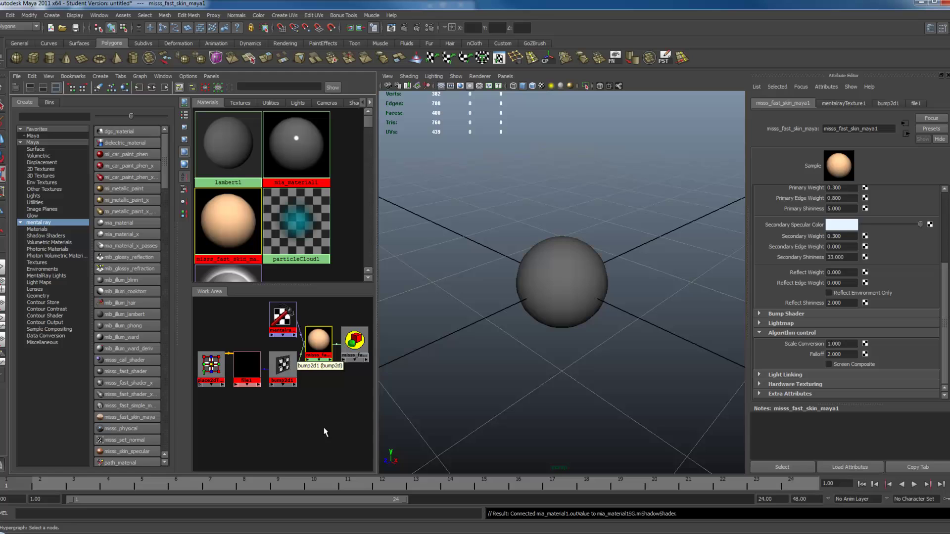
click(355, 342)
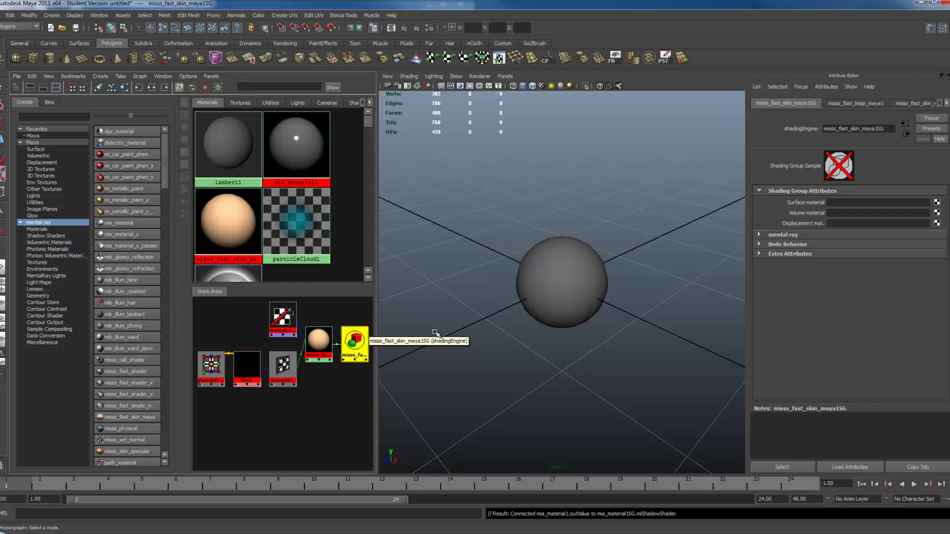
Check the shading group's mental ray settings, then assign misss_fast_skin_maya1 to pSphere1
click(764, 235)
scroll(890, 297, down, 4)
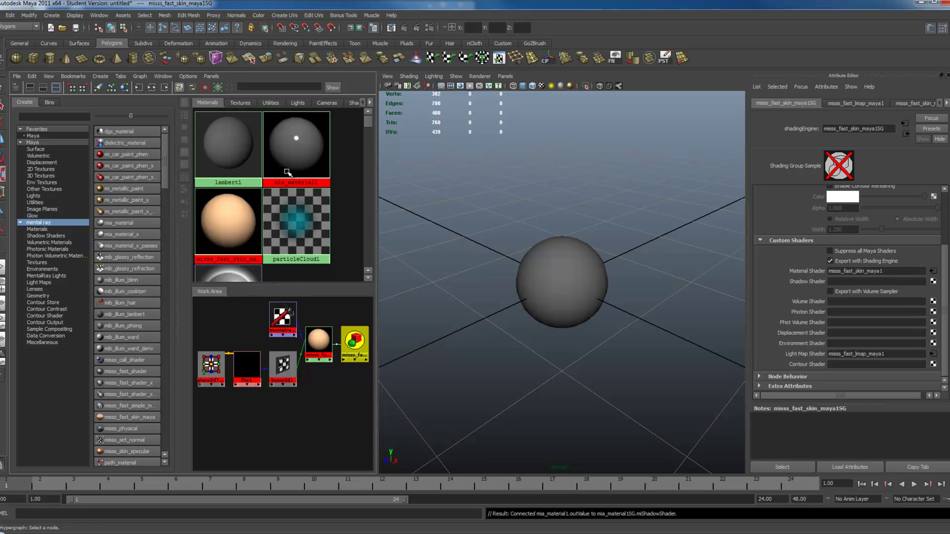
click(465, 267)
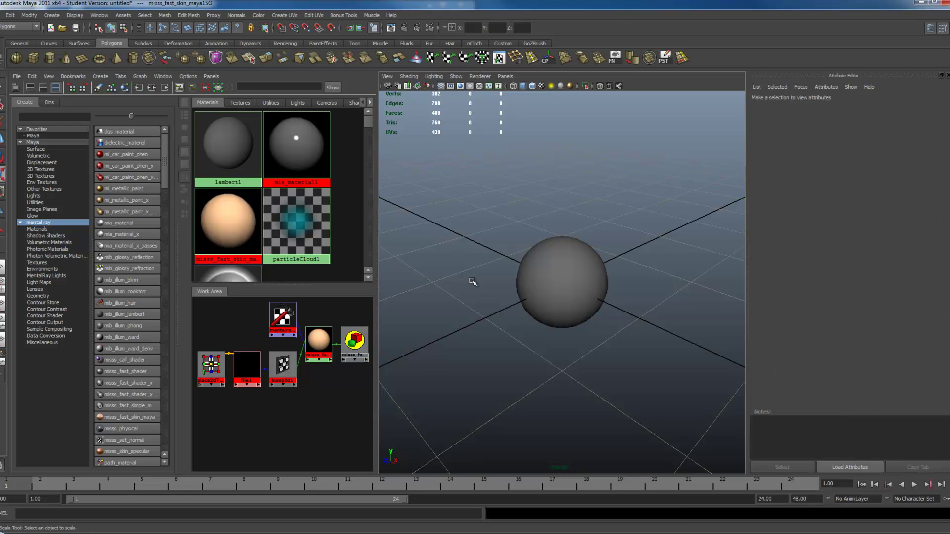
click(584, 322)
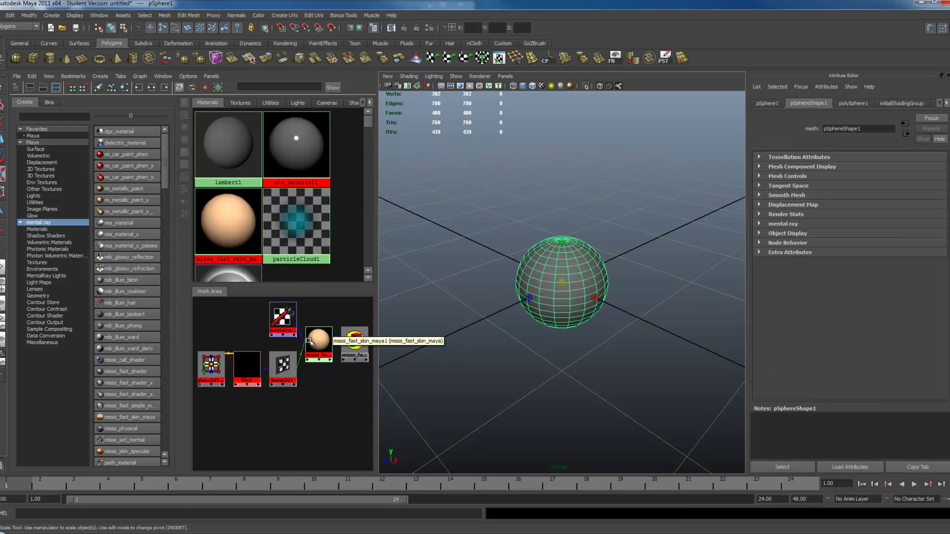
right_drag(320, 341, 322, 327)
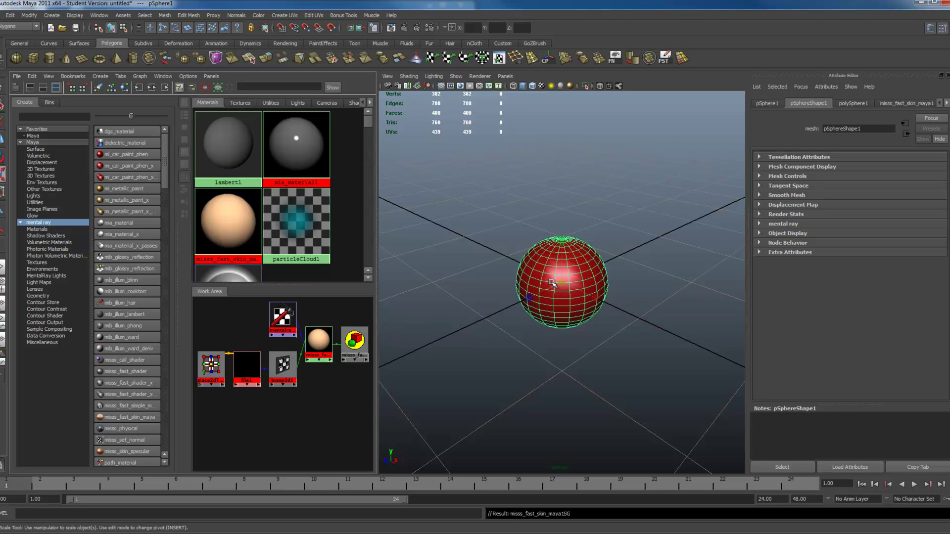
click(327, 411)
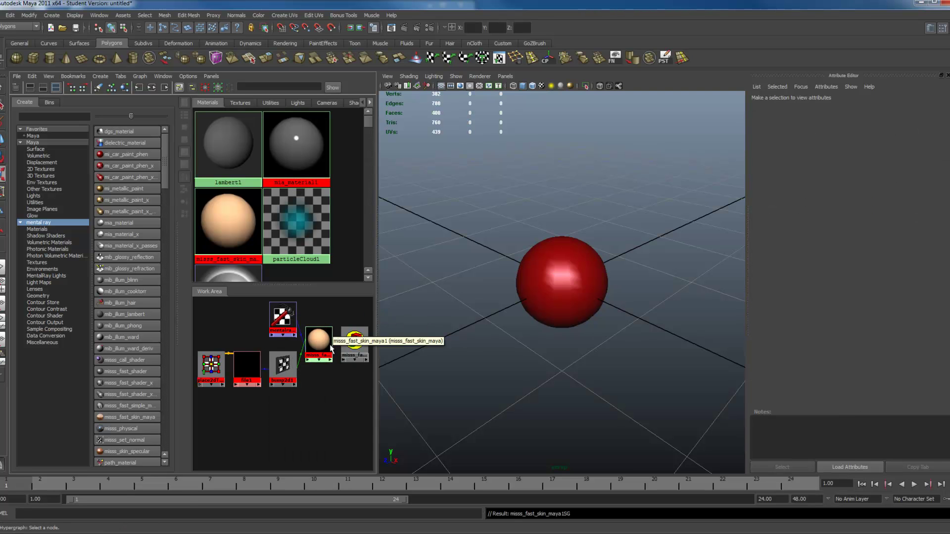
Plug mia_material1 into misss_fast_skin_maya1SG's Material, Shadow and Photon Shader slots
click(354, 344)
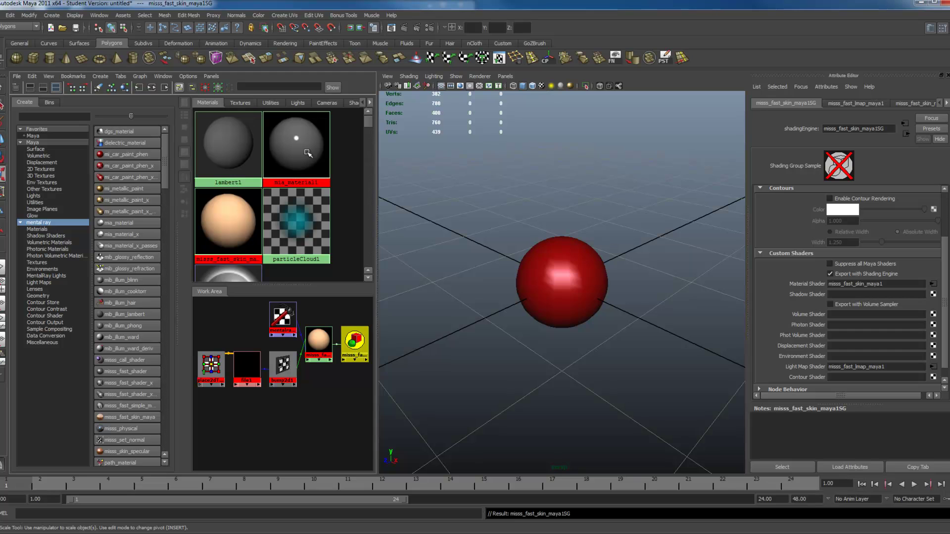
middle_drag(319, 180, 816, 284)
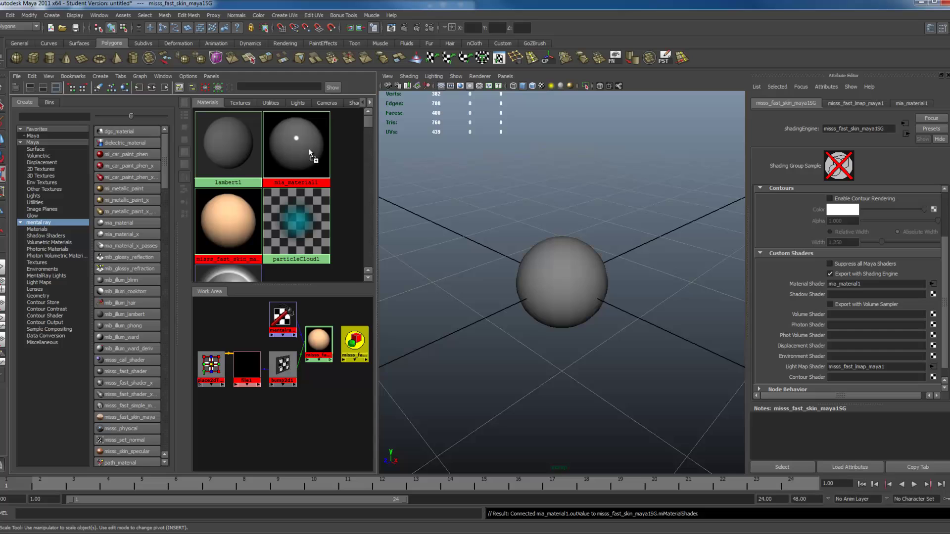
middle_drag(308, 144, 795, 291)
middle_drag(309, 161, 809, 325)
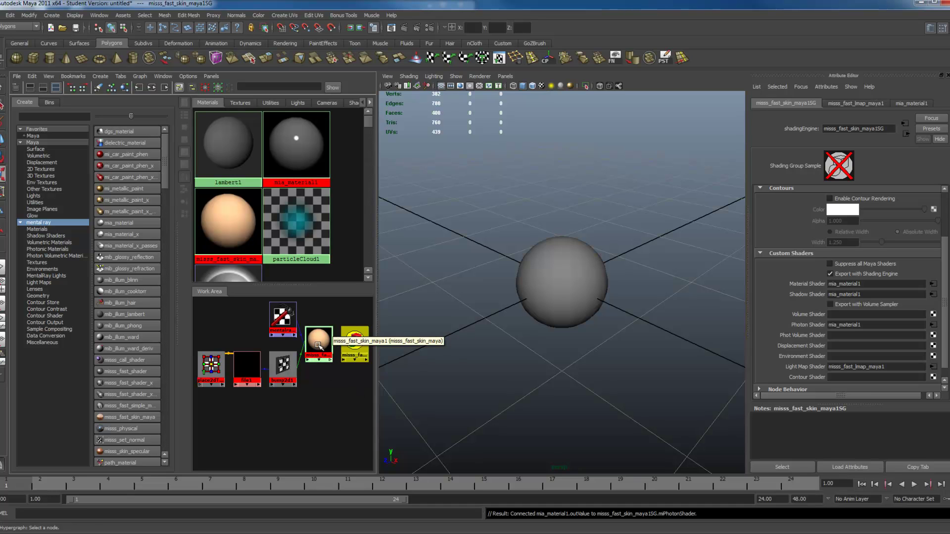
Add mia_material1 to the graph and connect misss_fast_skin_maya1.outValue to its additional_color
middle_drag(302, 163, 357, 399)
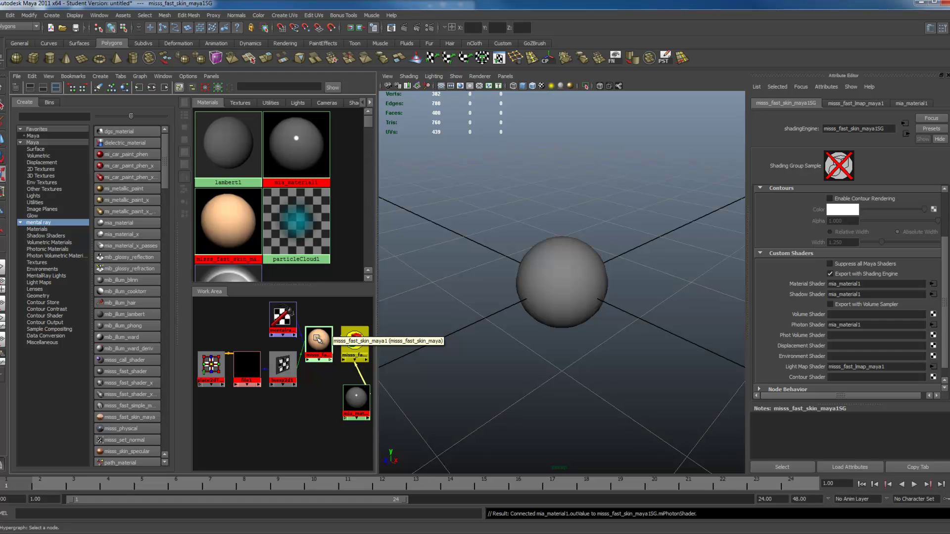
middle_drag(318, 339, 355, 407)
click(413, 513)
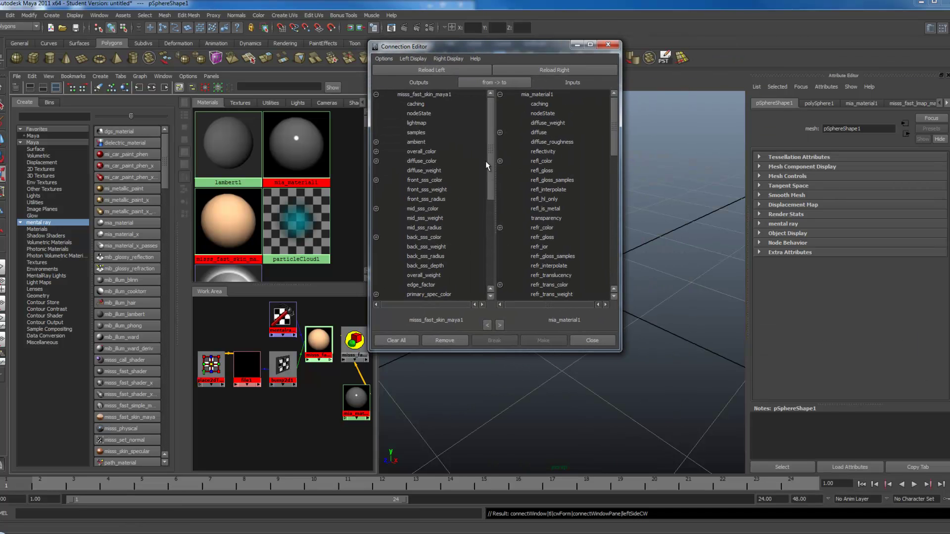
drag(485, 162, 480, 279)
click(417, 294)
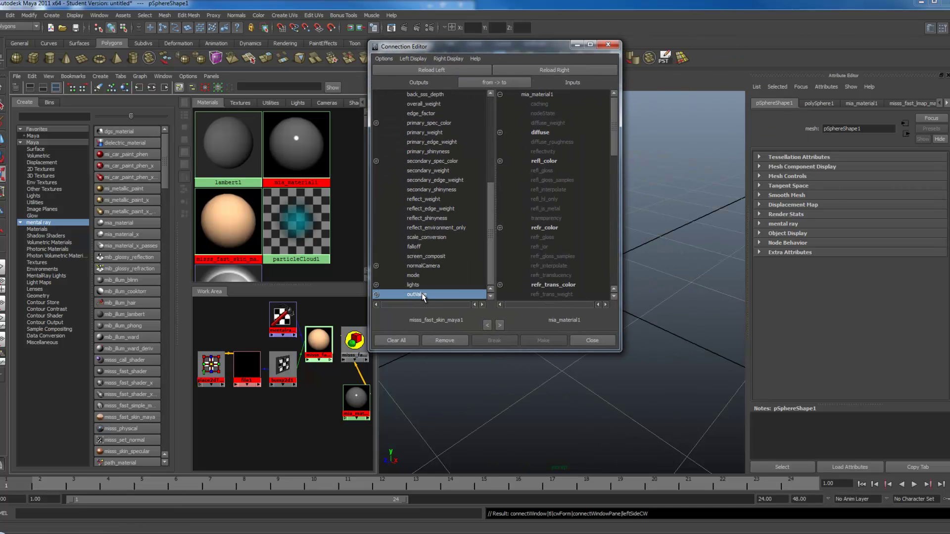
scroll(596, 299, down, 10)
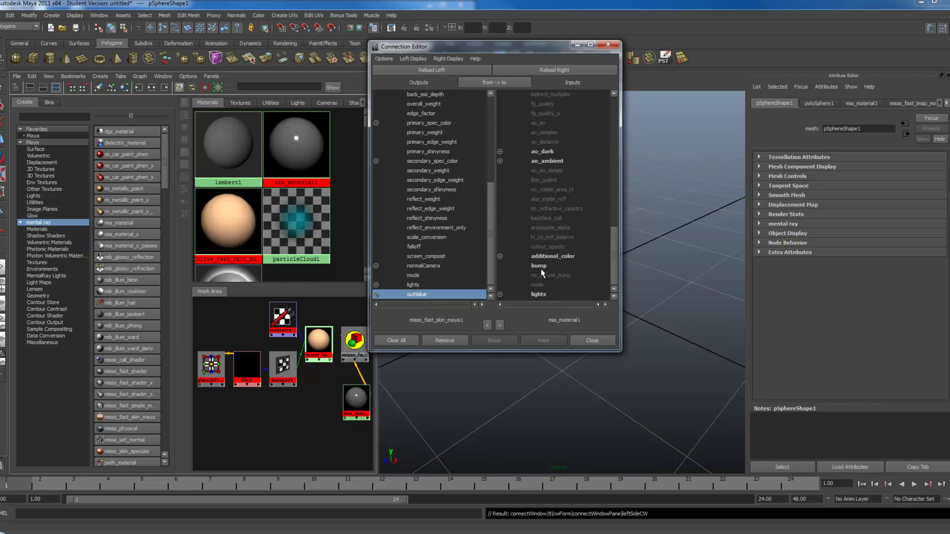
click(538, 256)
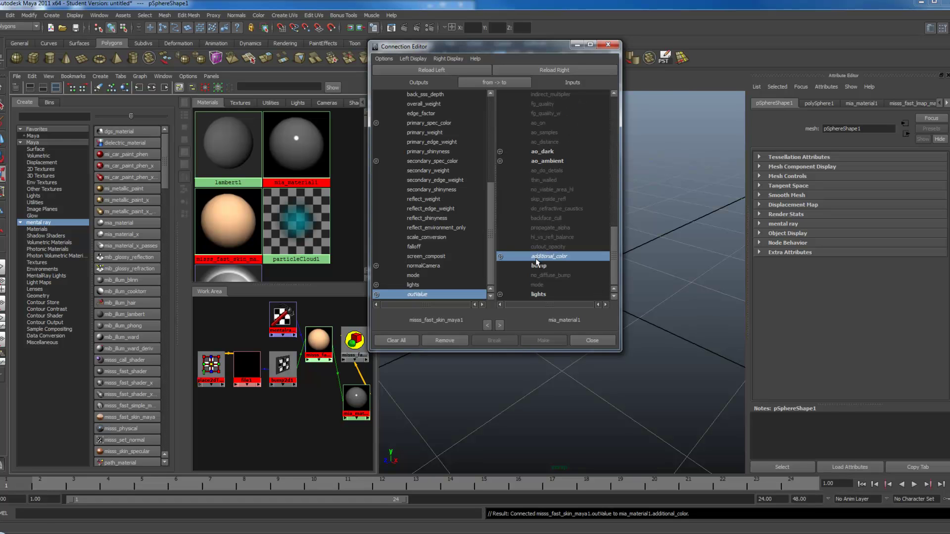
click(581, 341)
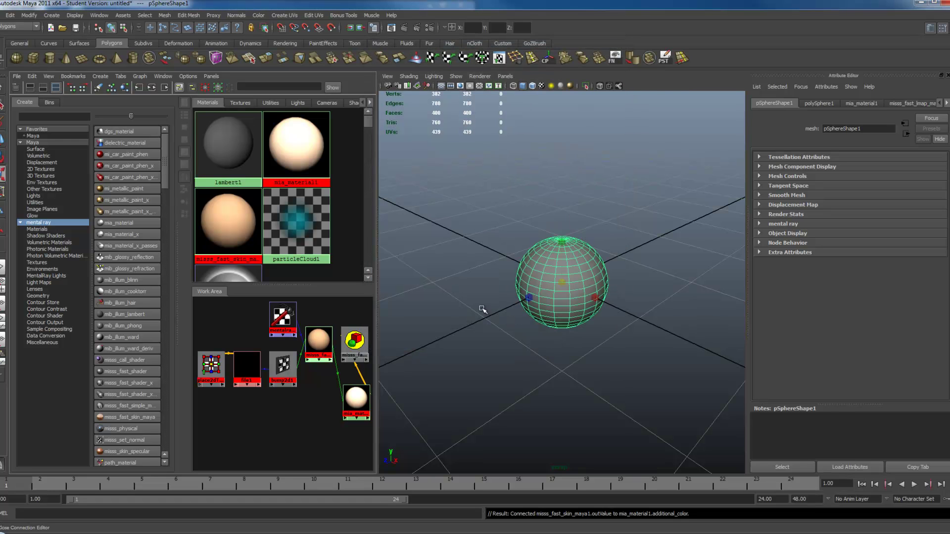
Set mia_material1's Diffuse Color to black, then review the skin shading group's connected shaders
click(294, 155)
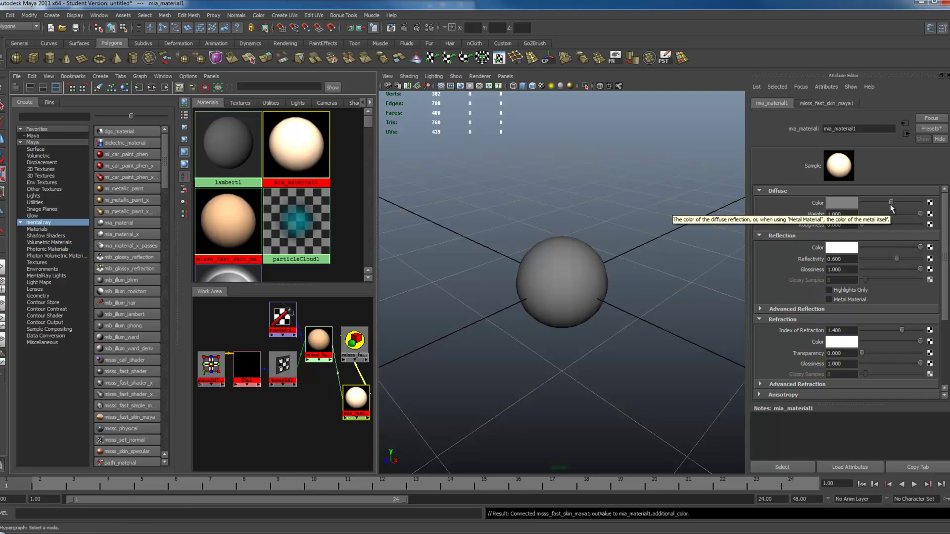
drag(891, 202, 844, 204)
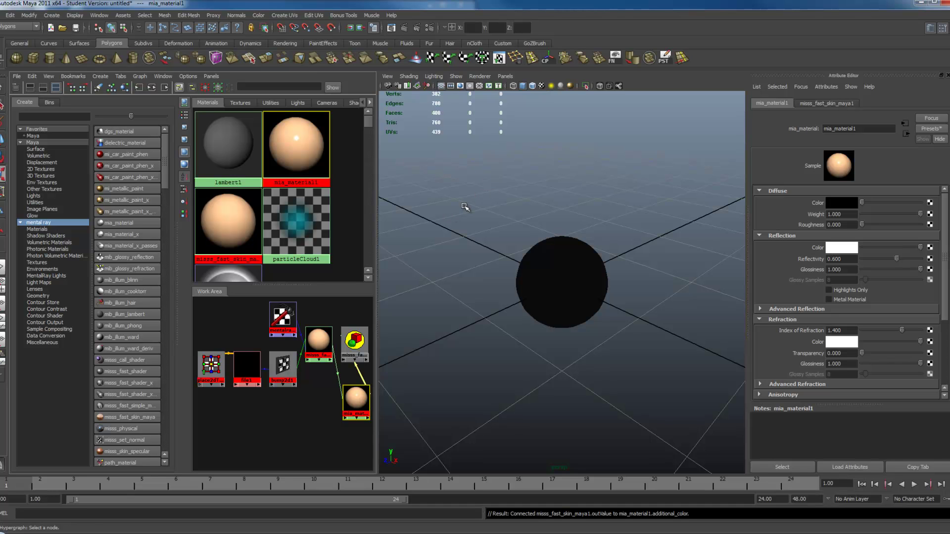
click(320, 340)
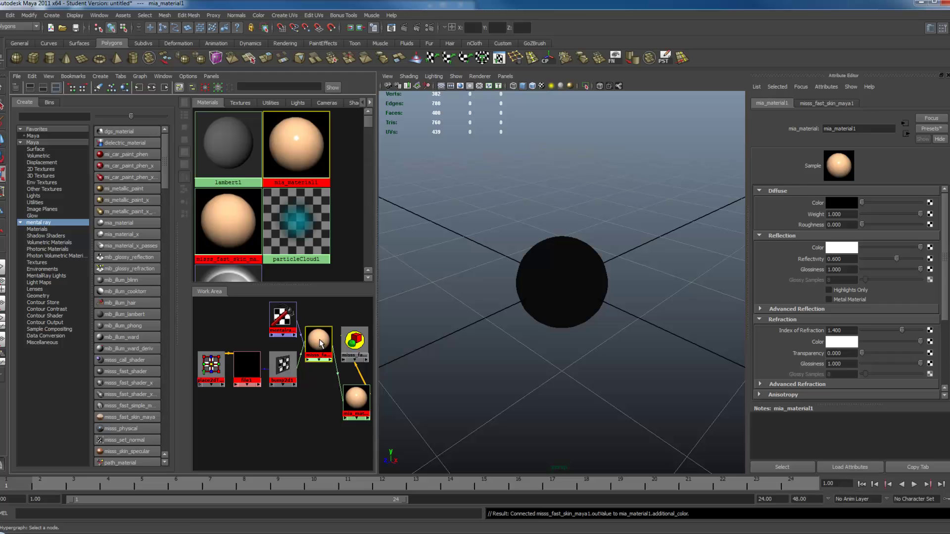
click(355, 402)
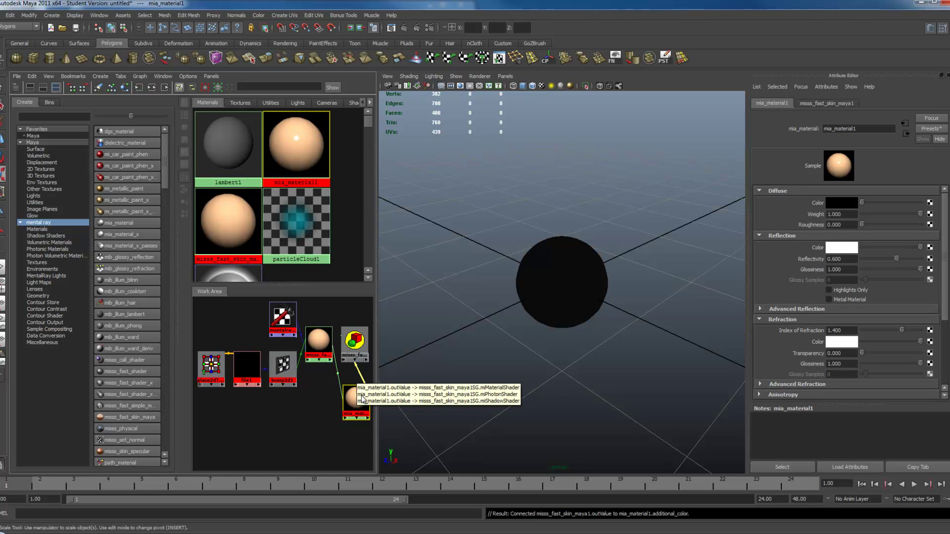
click(353, 343)
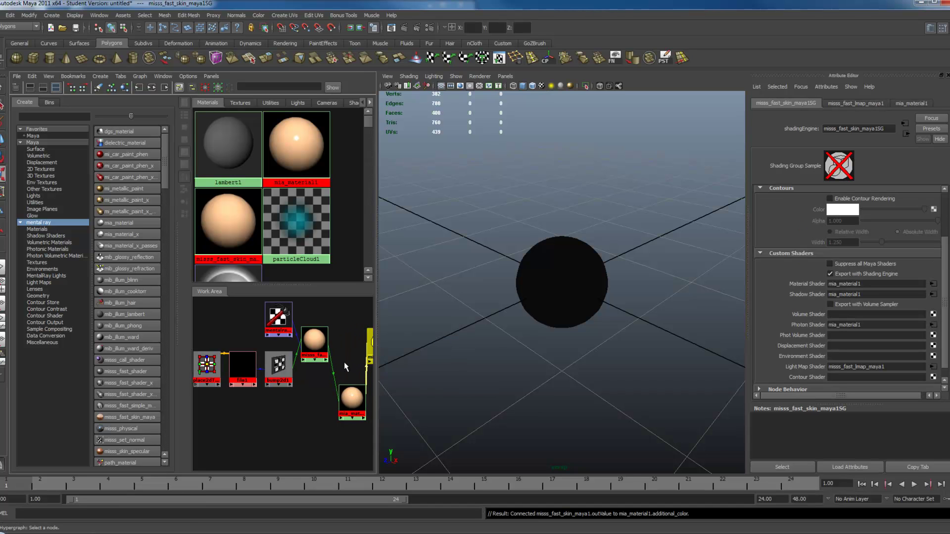
Expand mia_material1's Bump section and create a misss_set_normal node from the mental ray shader list
click(312, 169)
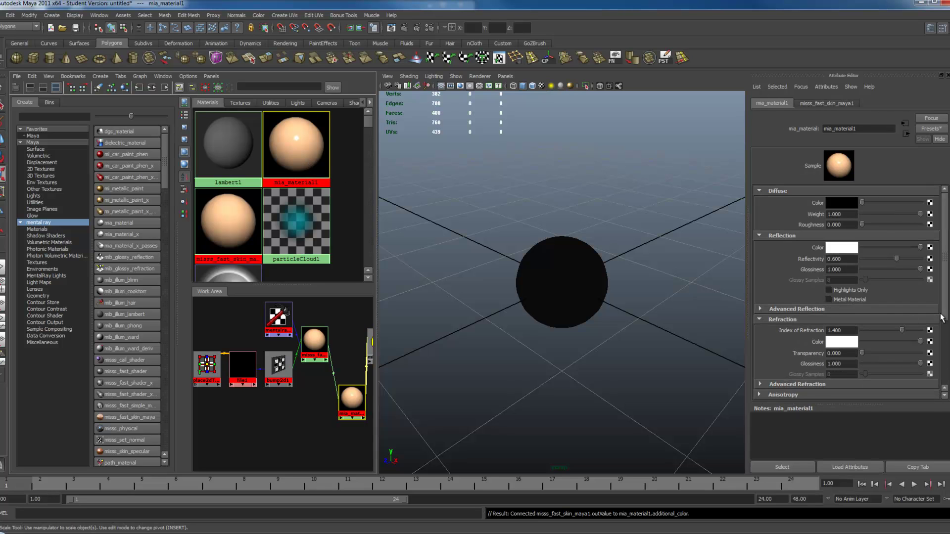
drag(942, 318, 940, 391)
click(782, 346)
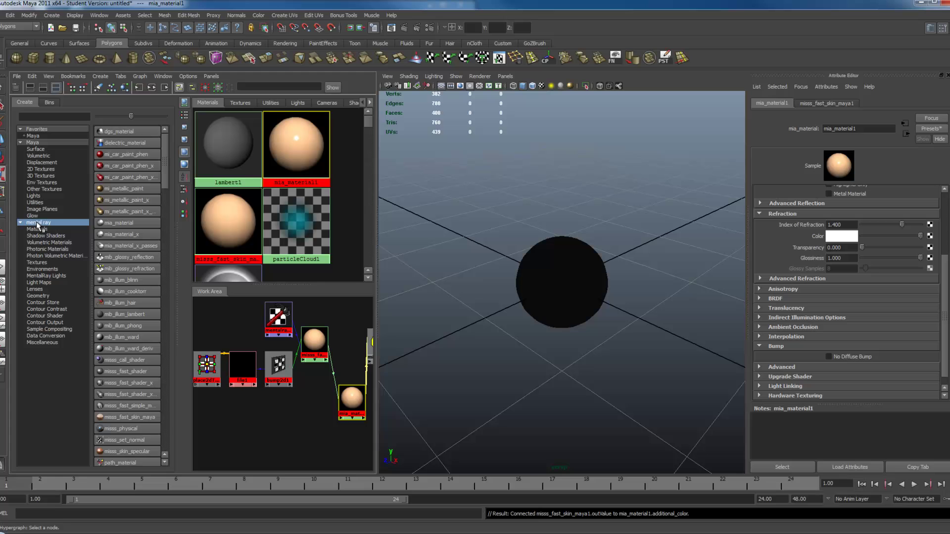
drag(166, 176, 160, 218)
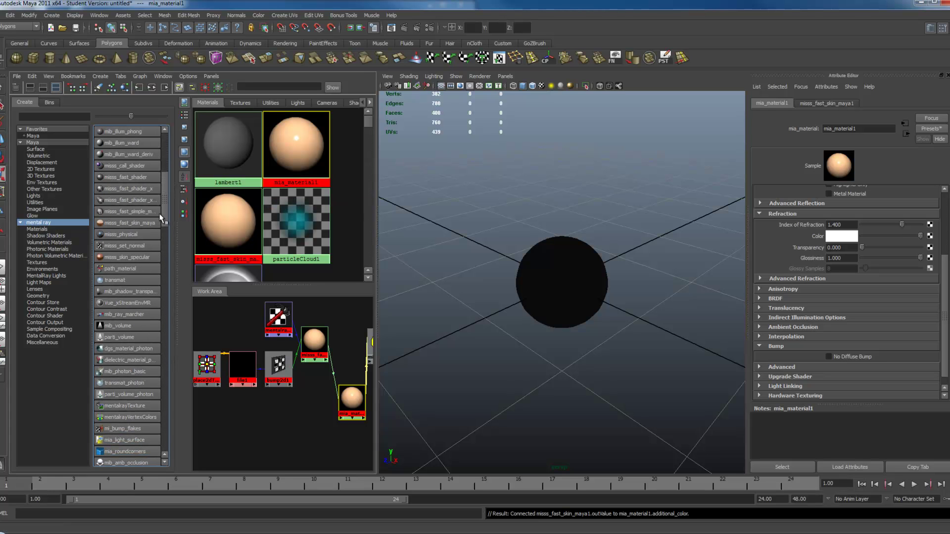
click(124, 246)
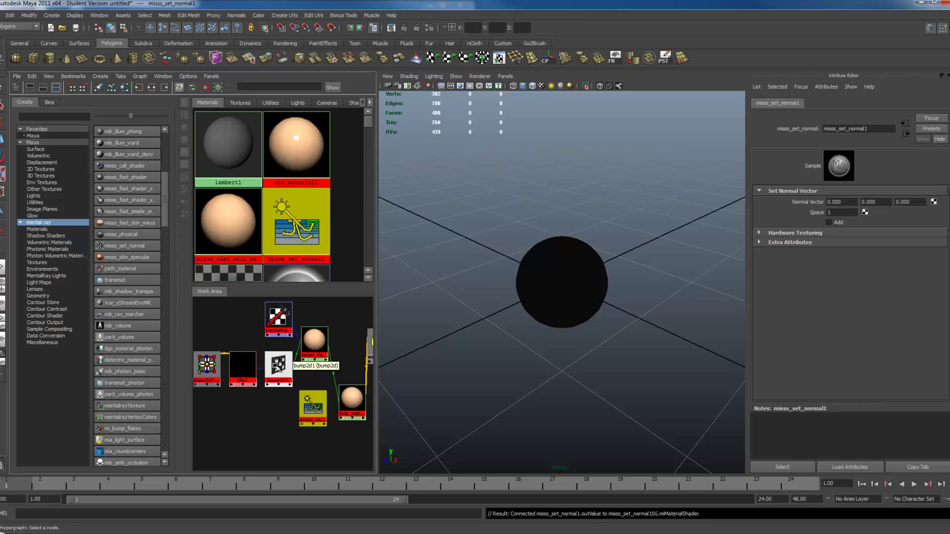
Plug bump2d1's outNormal into misss_set_normal1's normal, then drop misss_set_normal1 onto mia_material1
middle_drag(278, 371, 313, 408)
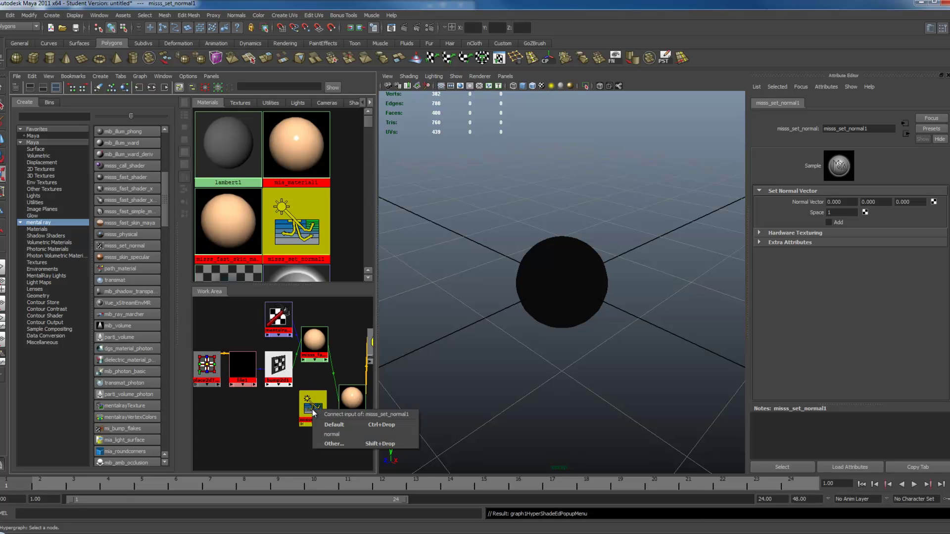
click(336, 434)
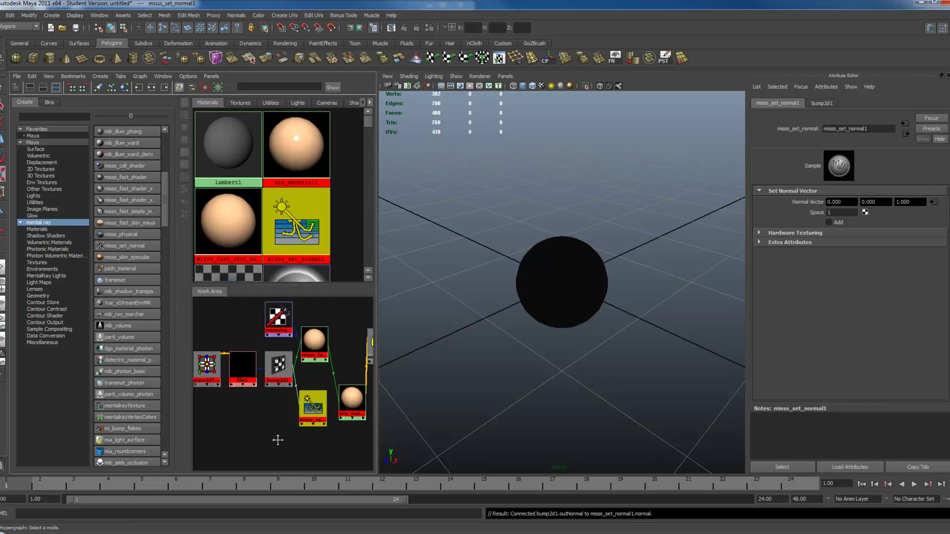
alt+middle_drag(277, 440, 223, 435)
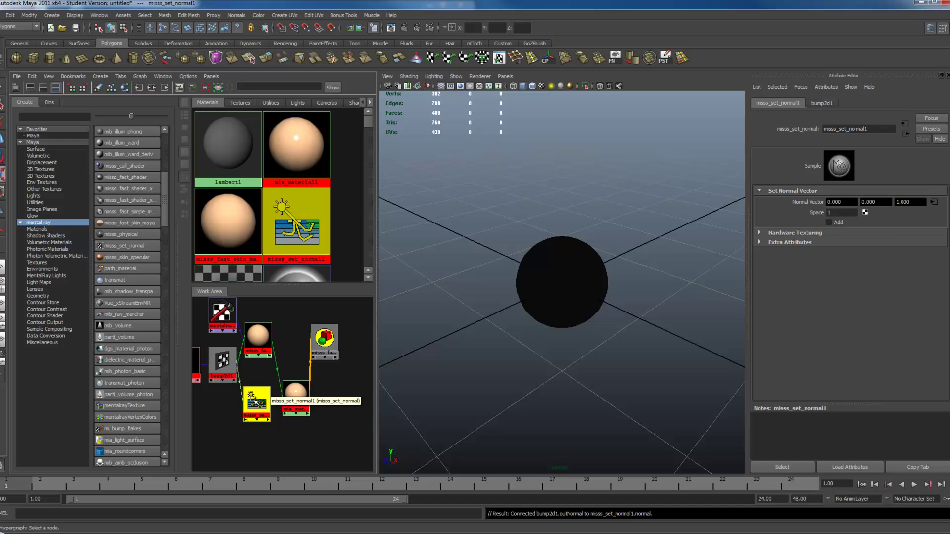
middle_drag(254, 398, 298, 394)
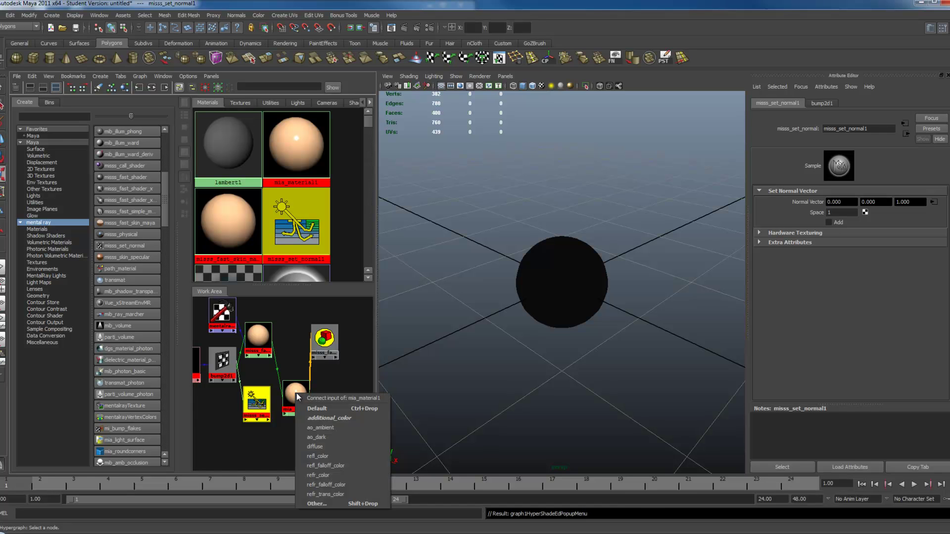
In the Connection Editor, connect misss_set_normal1's outValue to mia_material1's bump input
click(316, 504)
click(421, 152)
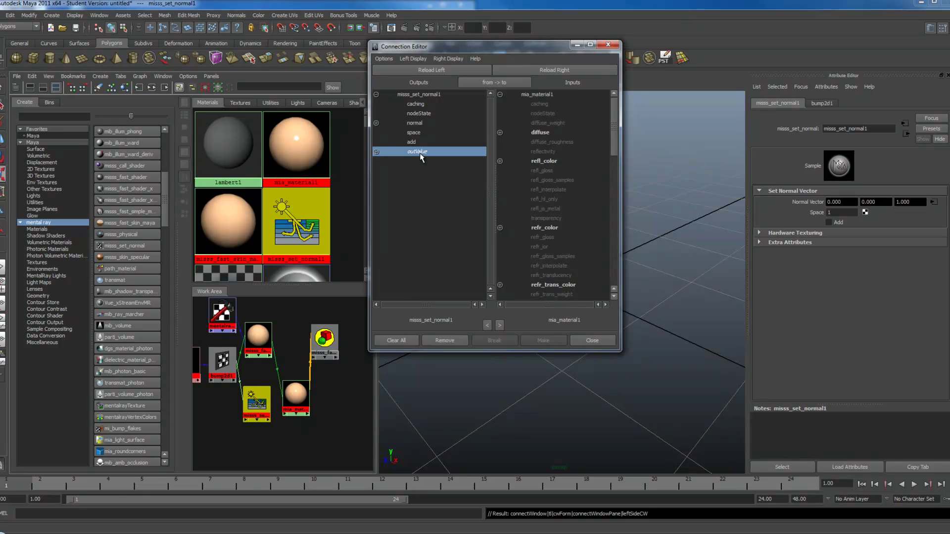
scroll(608, 140, down, 10)
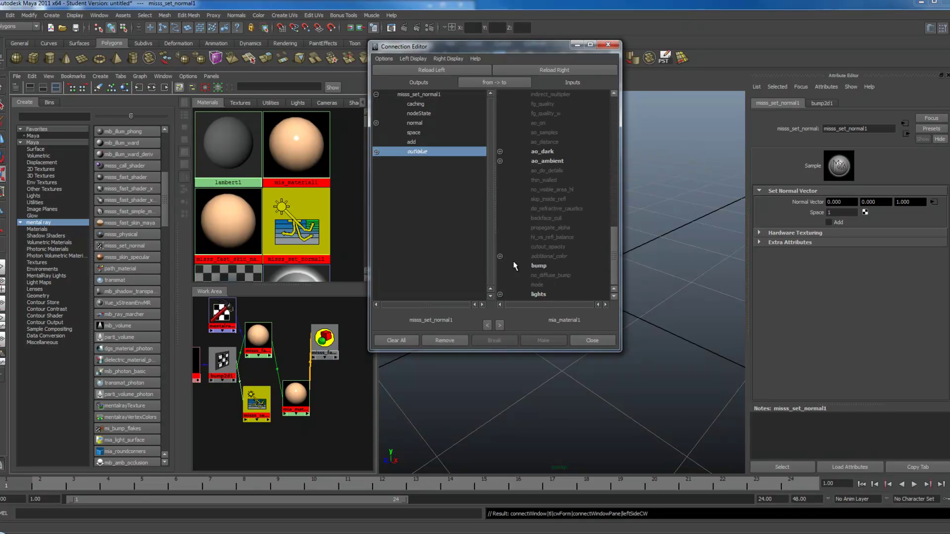
click(537, 266)
click(592, 341)
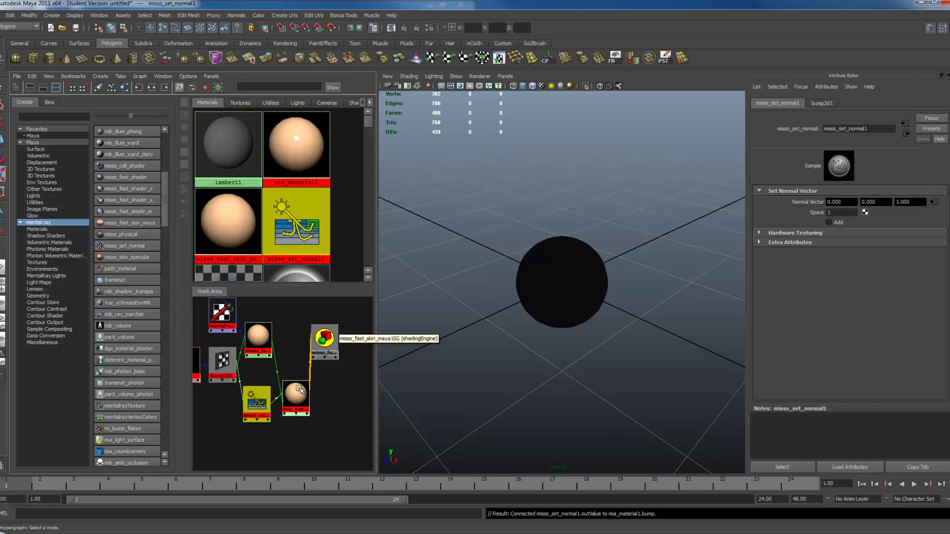
Graph the input and output connections of misss_fast_skin_maya1 and mia_material1
click(266, 330)
shift+click(296, 393)
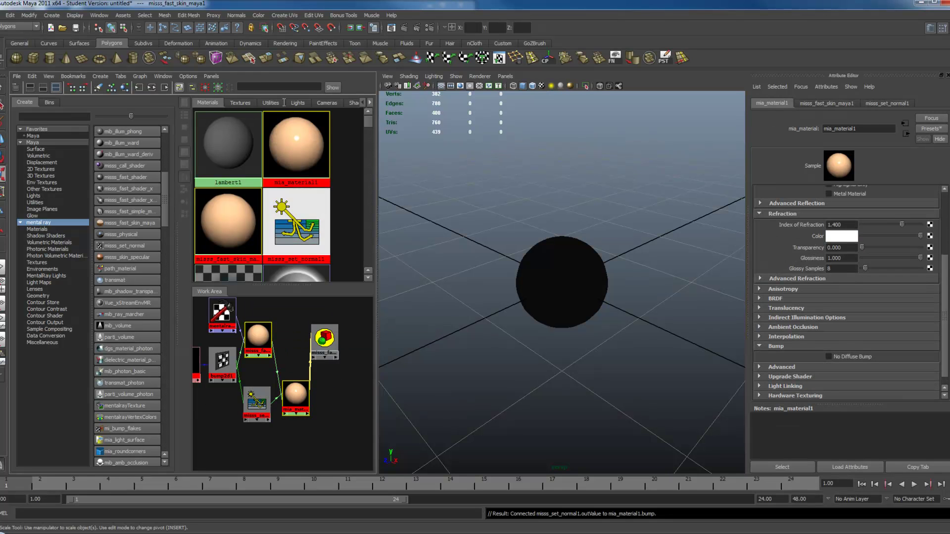
click(152, 87)
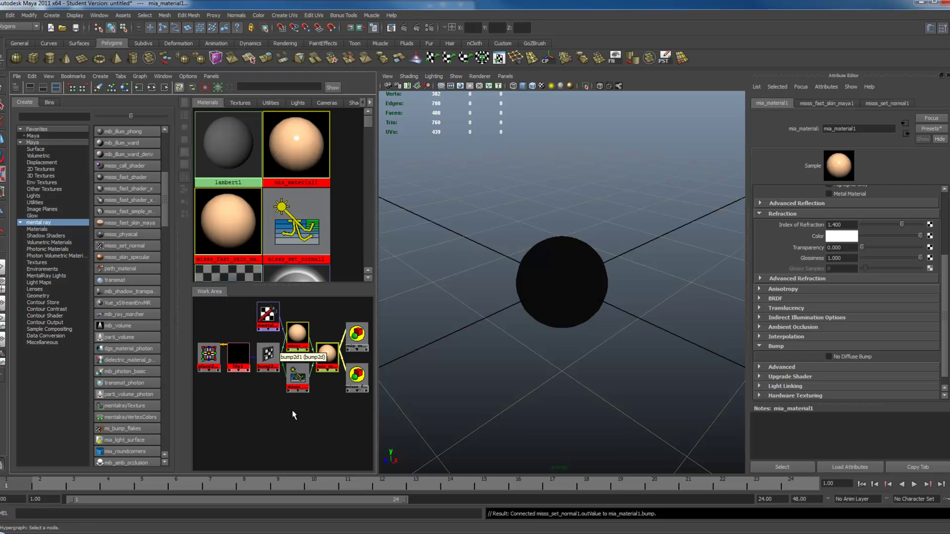
click(275, 379)
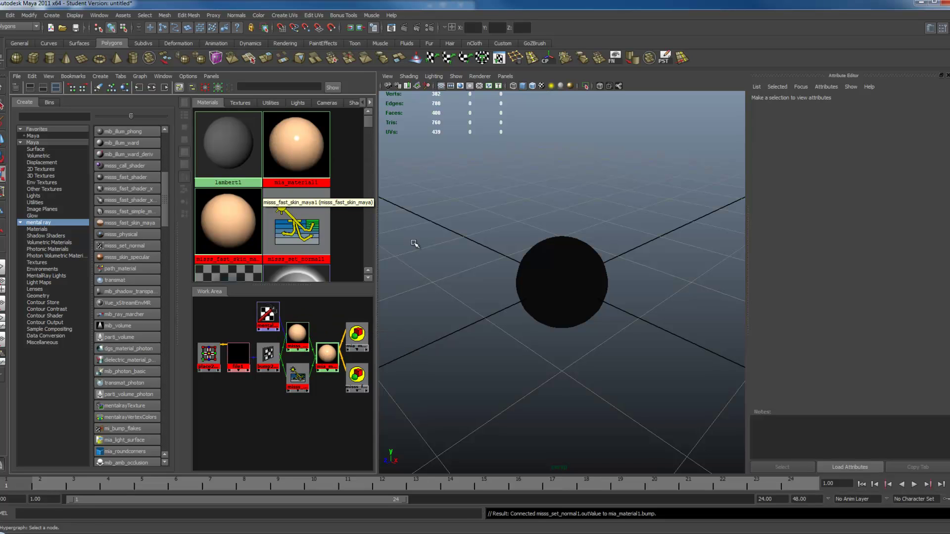
Switch Render Using to mental ray in the Render Settings window
click(432, 30)
click(529, 123)
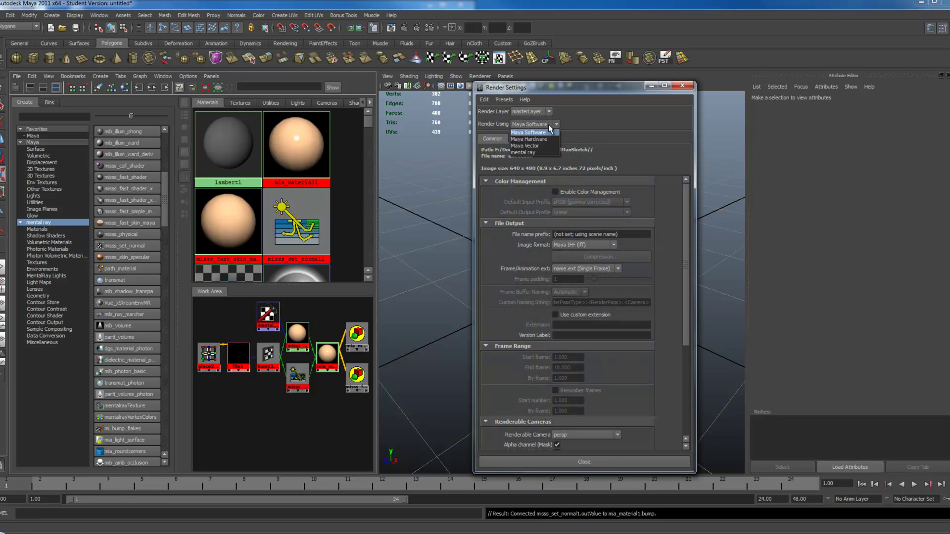
click(544, 153)
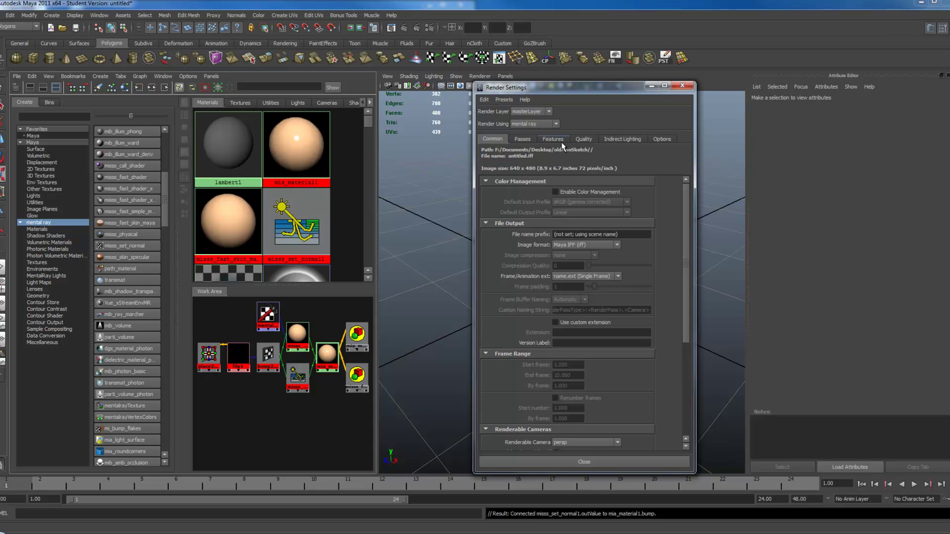